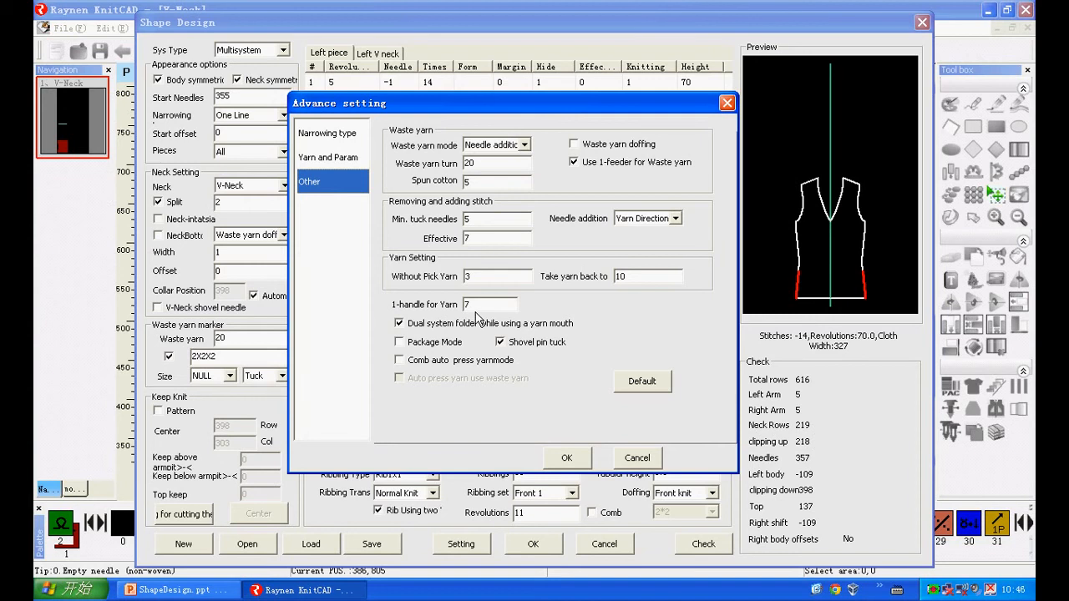
# - Accept the open advanced settings, load the Back.gye shape file and run the shape check
pyautogui.moveTo(433, 104); pyautogui.dragTo(510, 120)
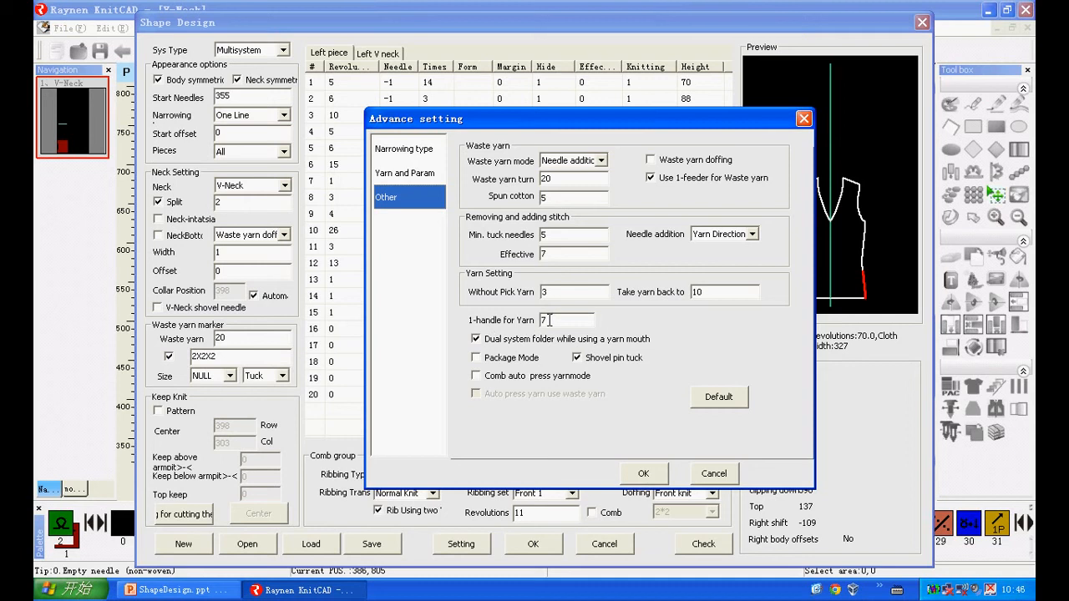
pyautogui.click(644, 473)
pyautogui.click(248, 544)
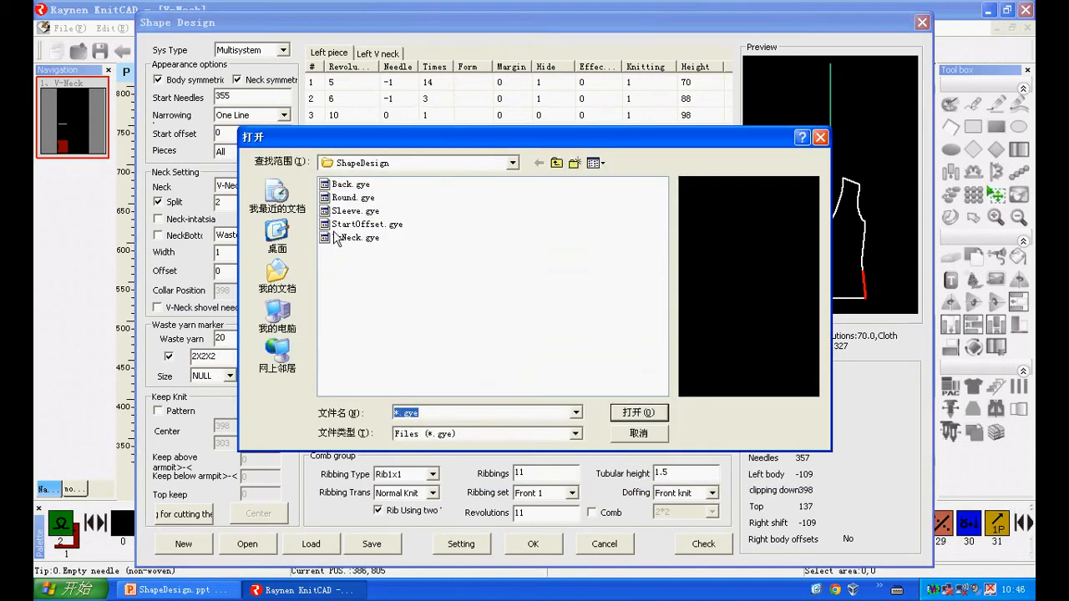
pyautogui.click(341, 185)
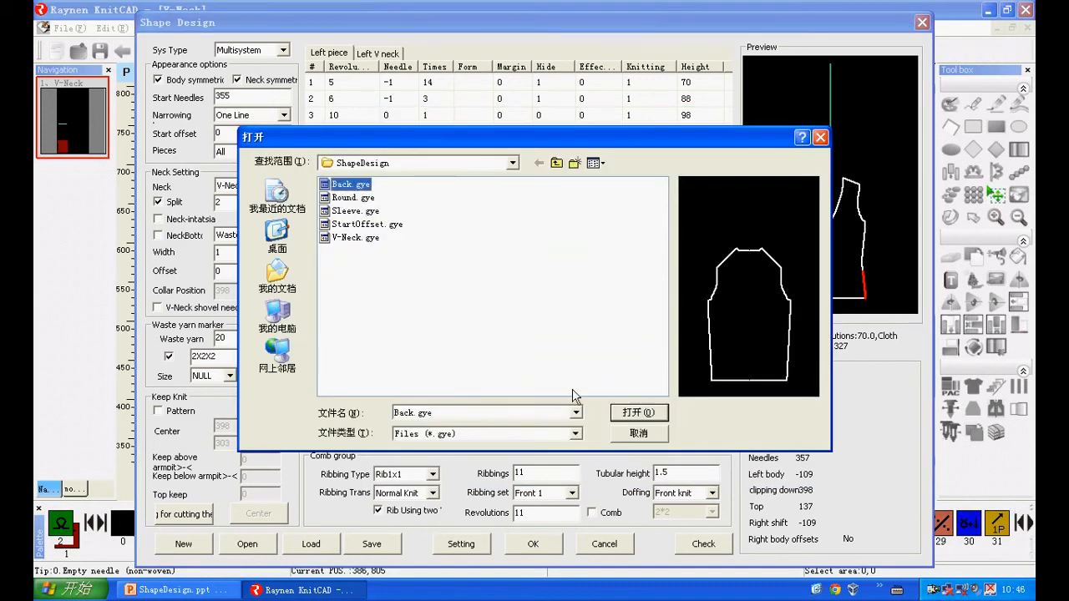
pyautogui.click(632, 415)
pyautogui.click(703, 544)
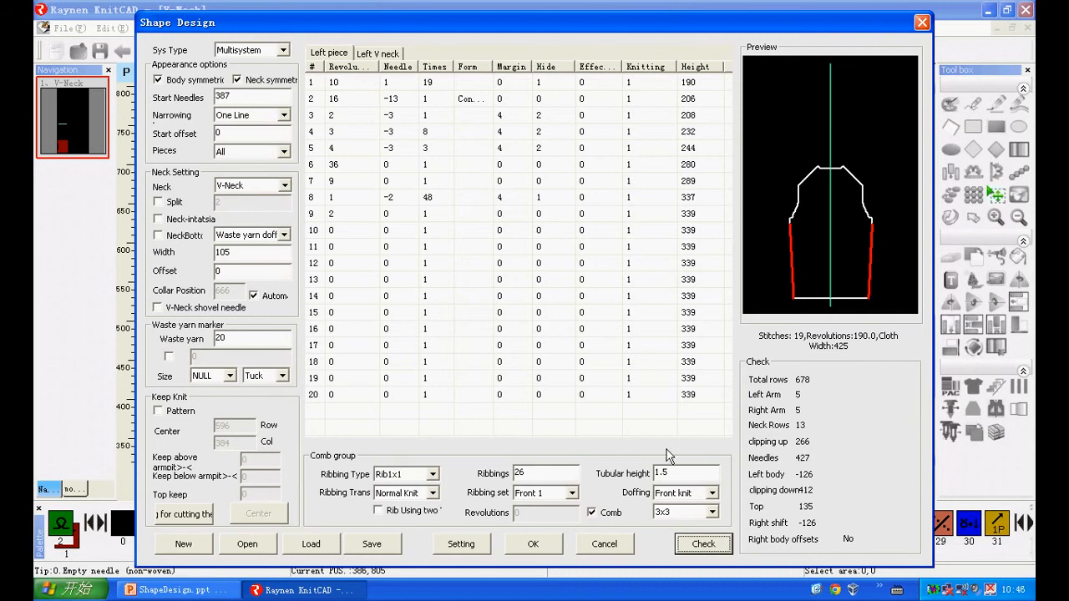
# - Set 1-handle for Yarn to 15 in the Other advanced settings and generate the back piece pattern
pyautogui.click(451, 547)
pyautogui.click(334, 188)
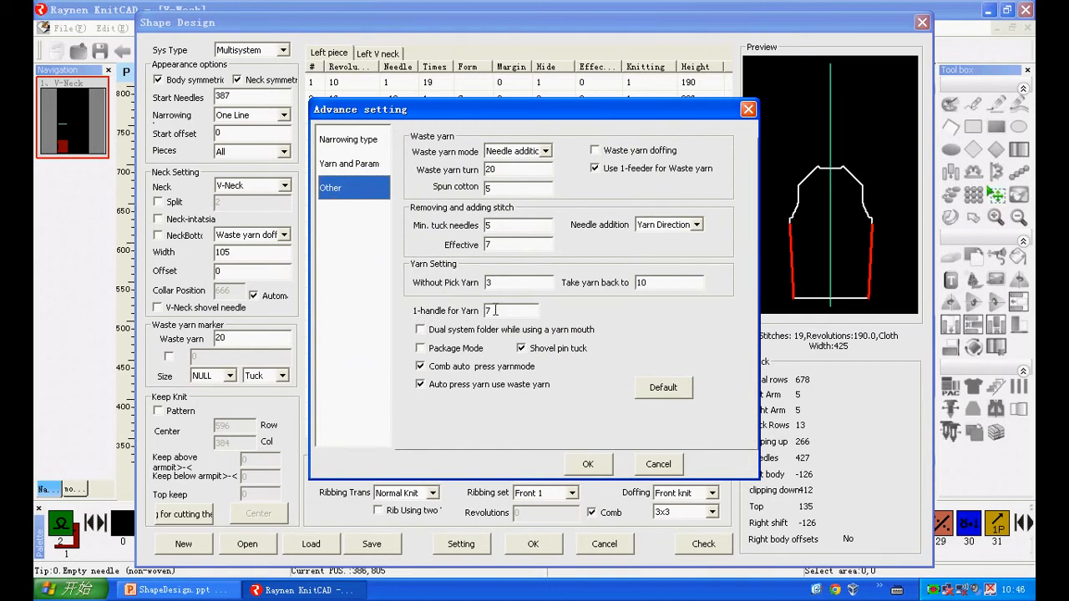
pyautogui.moveTo(512, 311); pyautogui.dragTo(453, 304)
pyautogui.write('5')
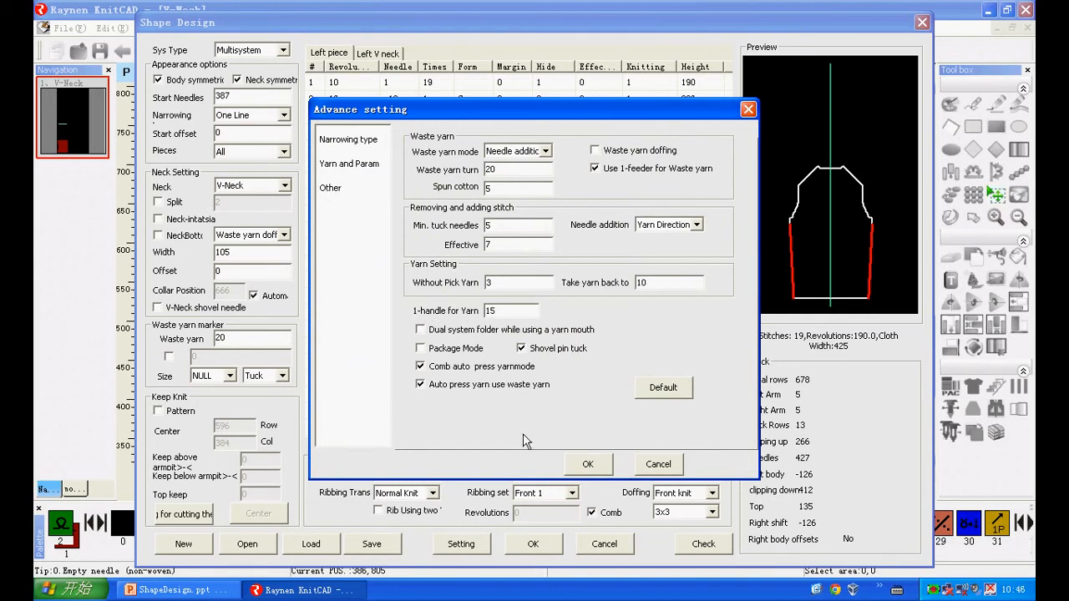
pyautogui.click(588, 464)
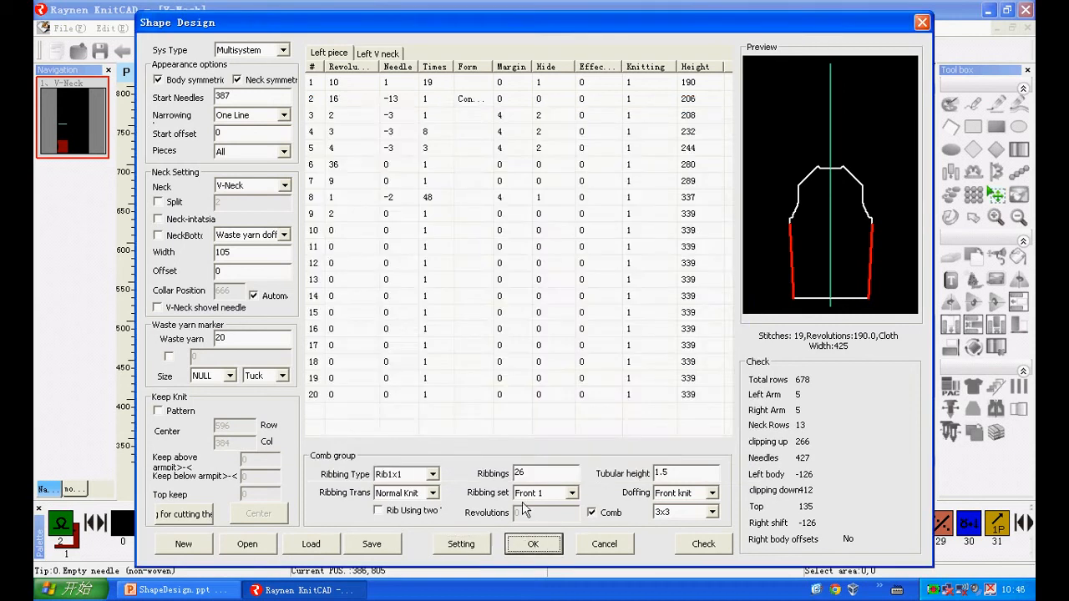
pyautogui.click(533, 543)
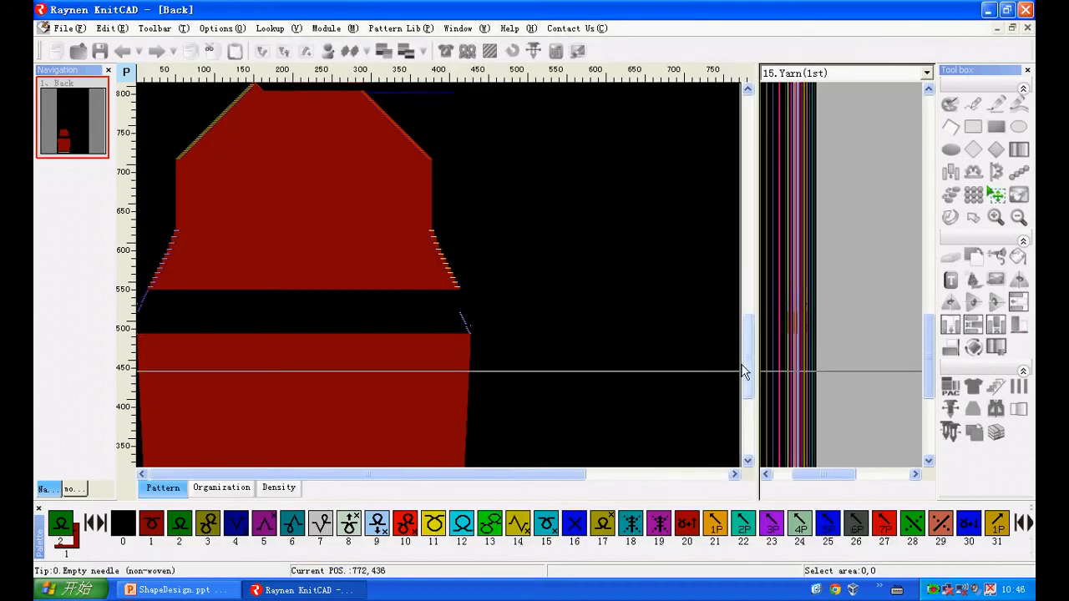
# - Examine the neckline and shoulder rows near the upper end of the generated back piece
pyautogui.moveTo(745, 369); pyautogui.dragTo(746, 335)
pyautogui.scroll(4, 252, 228)
pyautogui.scroll(-1, 257, 228)
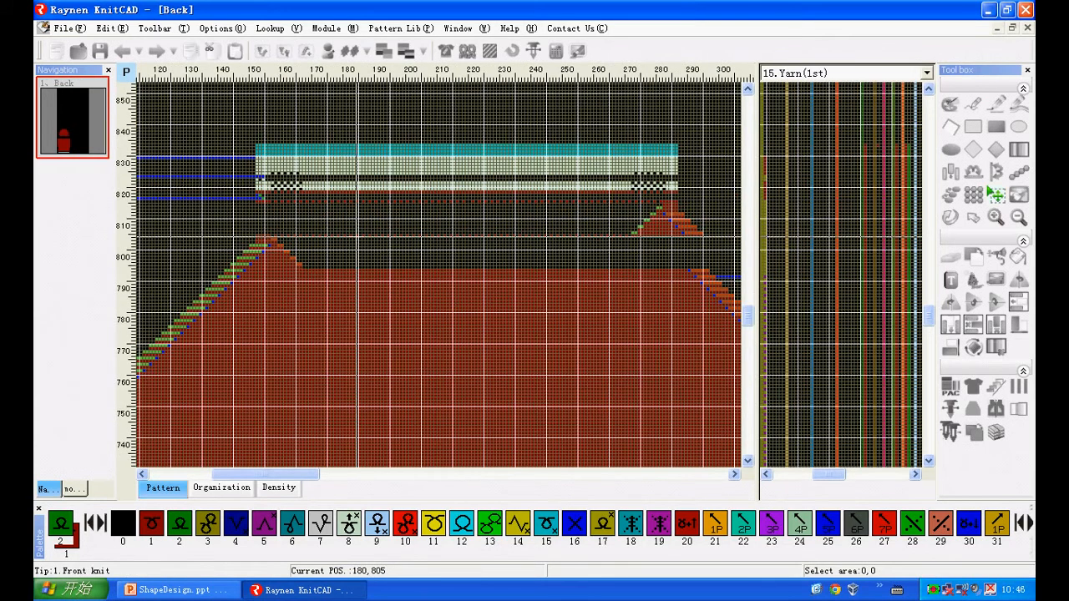
pyautogui.scroll(1, 368, 232)
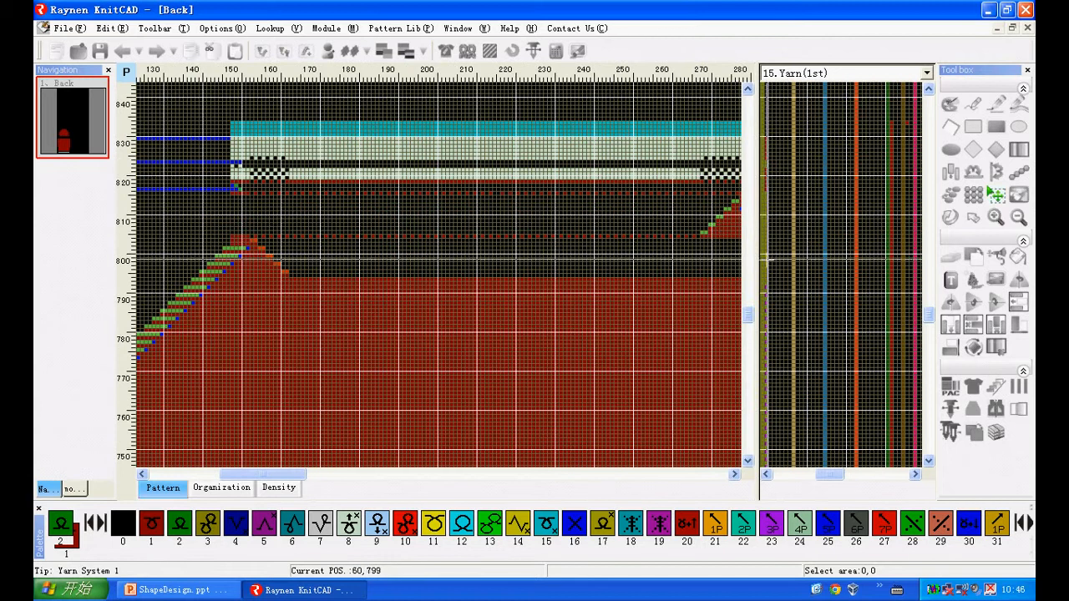
pyautogui.scroll(-1, 537, 231)
pyautogui.scroll(4, 603, 221)
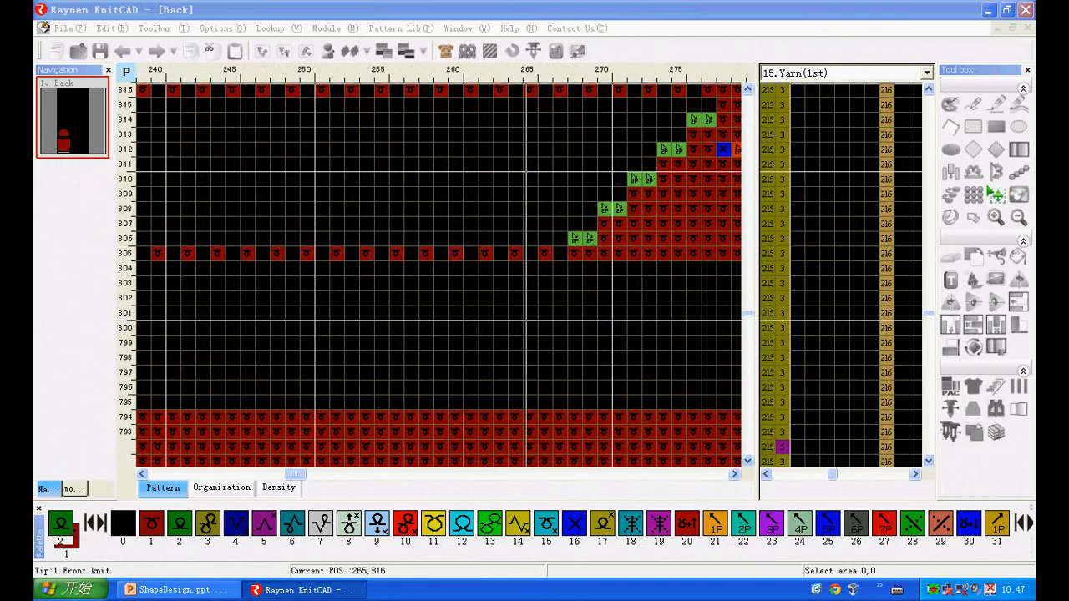
# - Enable Neck-intatsia instead of Split in the back piece's neck settings and regenerate the pattern
pyautogui.click(445, 51)
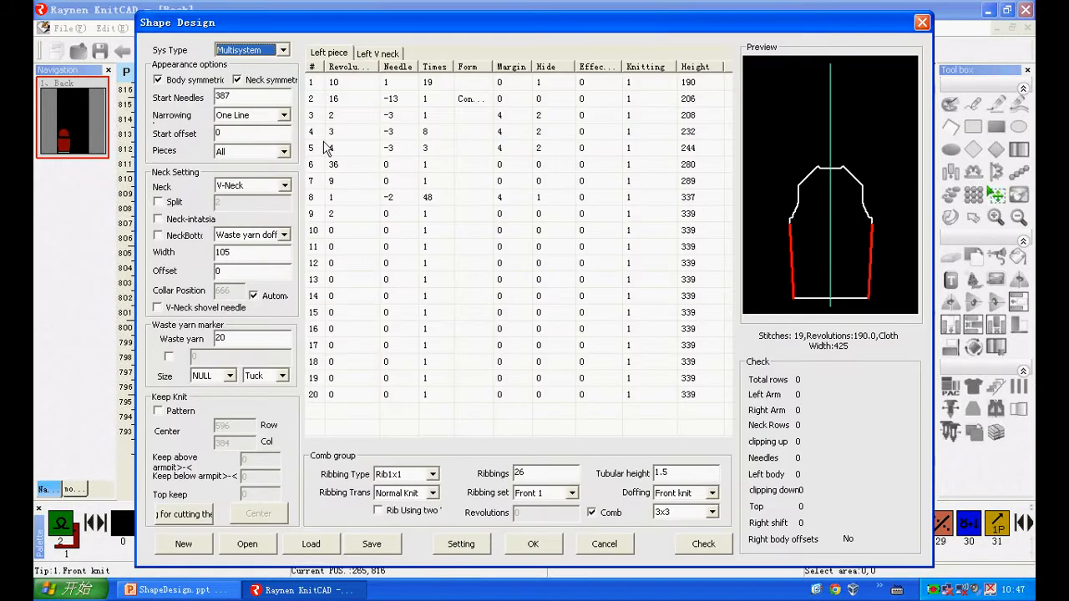
pyautogui.click(160, 202)
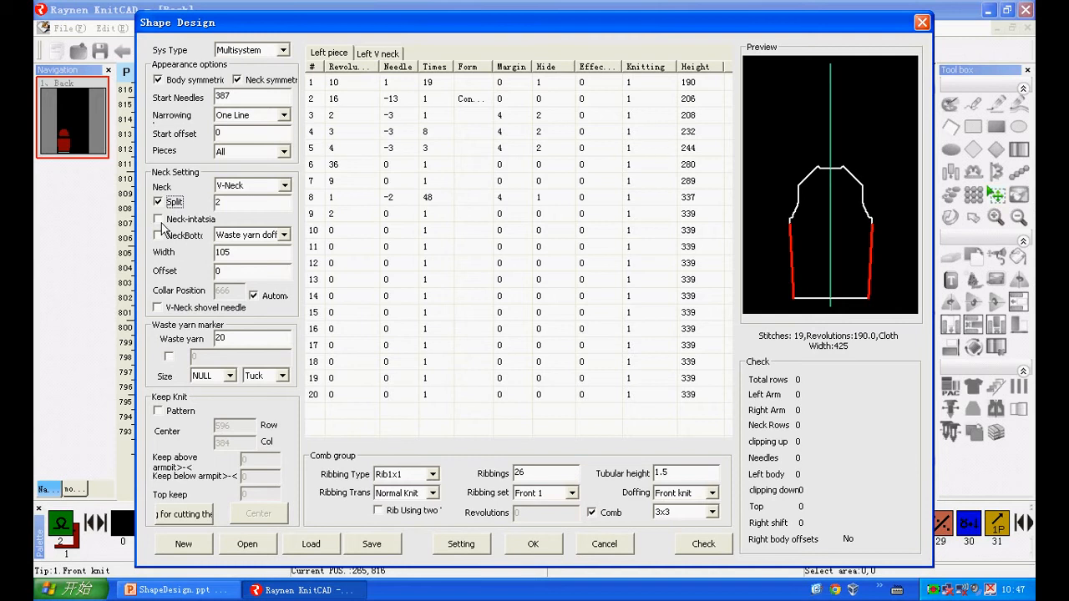
pyautogui.click(158, 220)
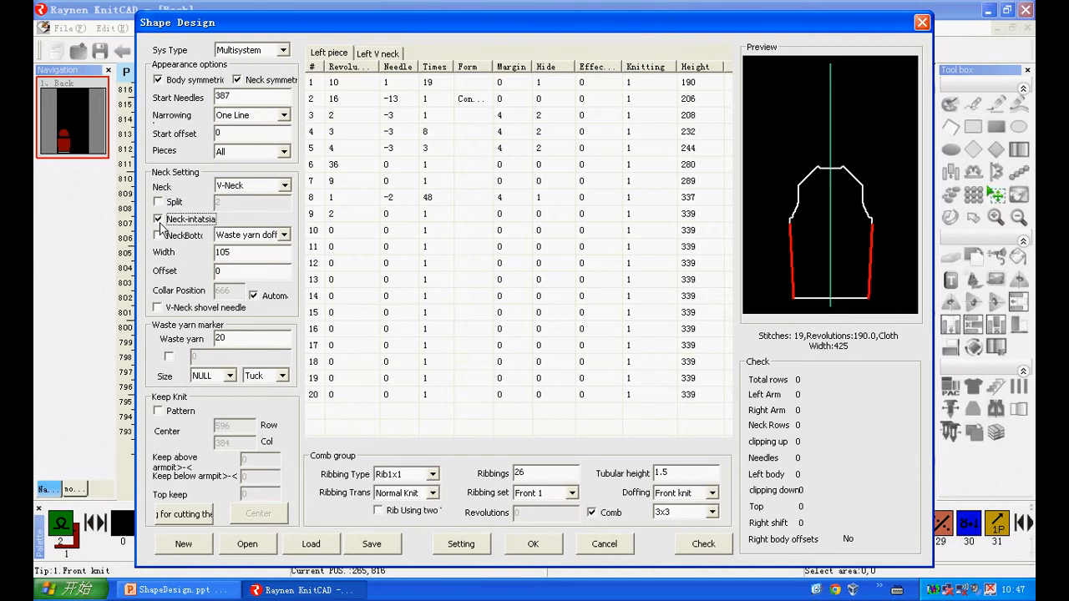
pyautogui.click(541, 545)
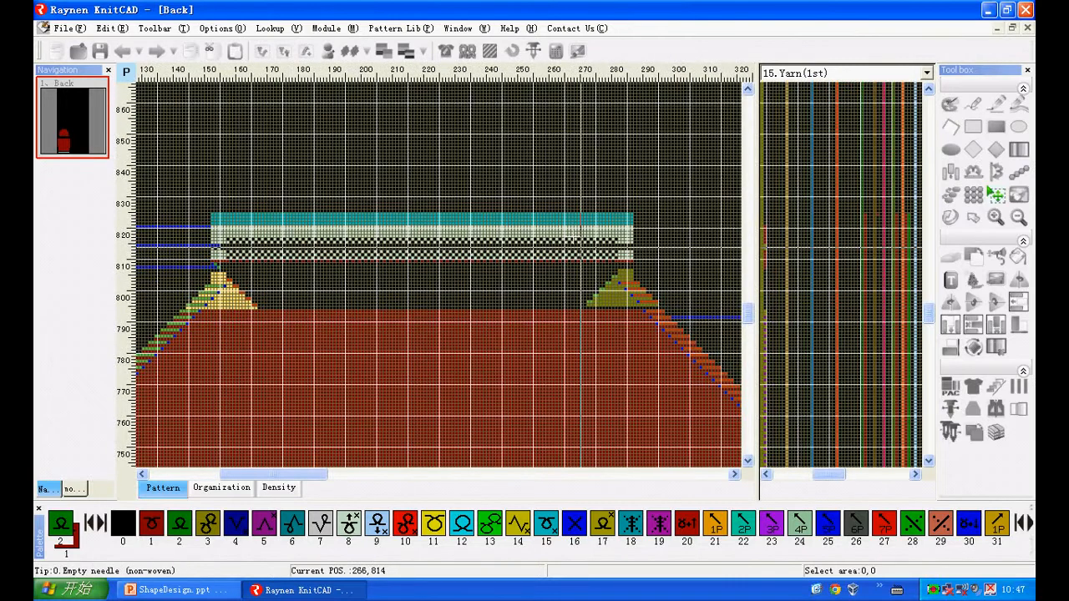
# - Turn off Neck-intatsia in the shape design and load the V-Neck.gye shape file
pyautogui.click(445, 51)
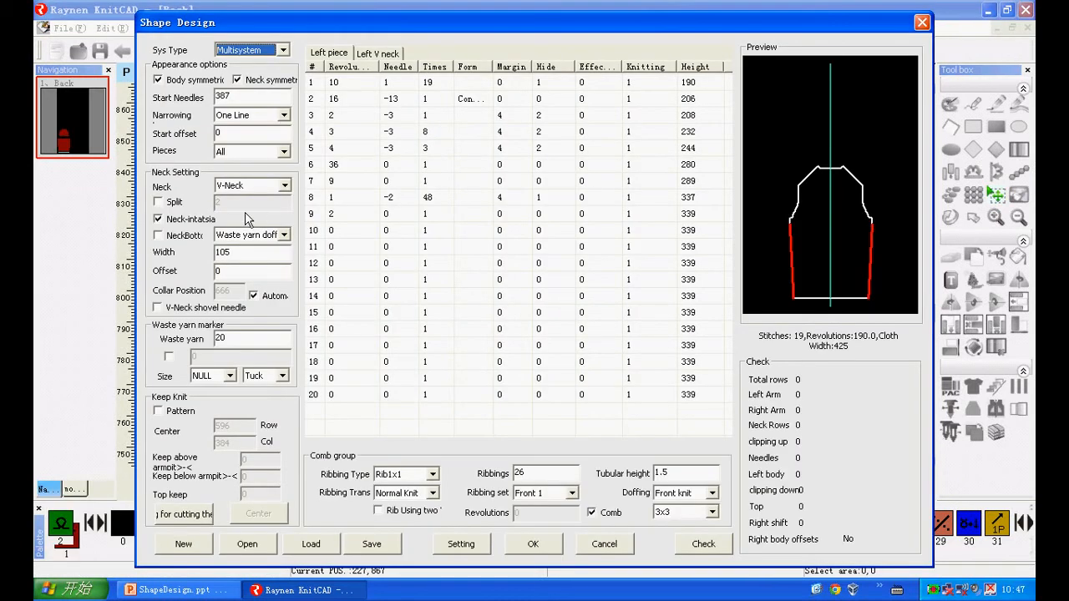
pyautogui.click(159, 220)
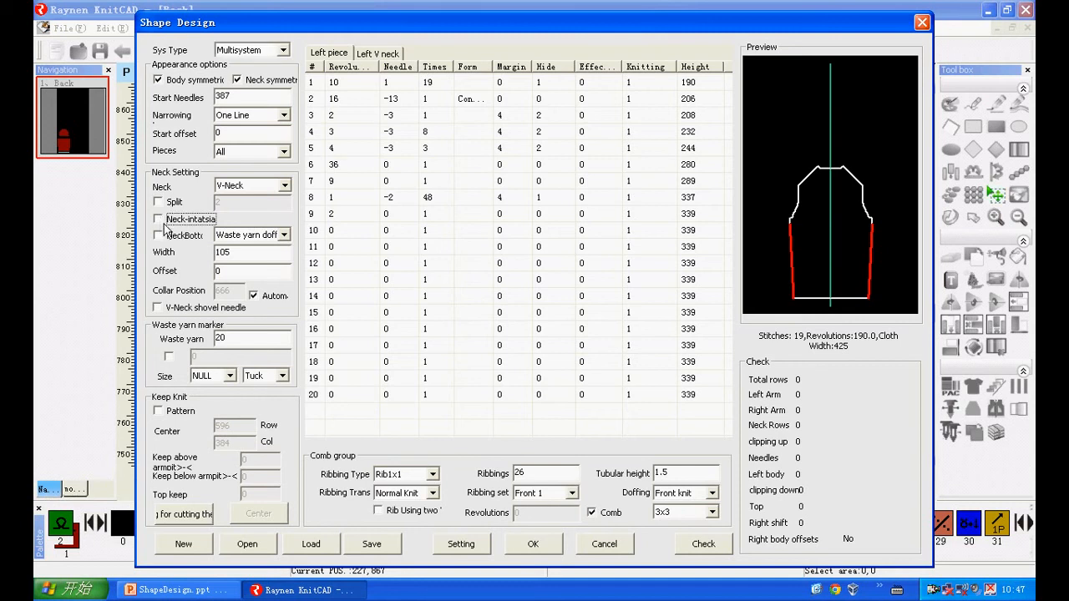
pyautogui.click(251, 544)
pyautogui.click(362, 238)
pyautogui.click(638, 413)
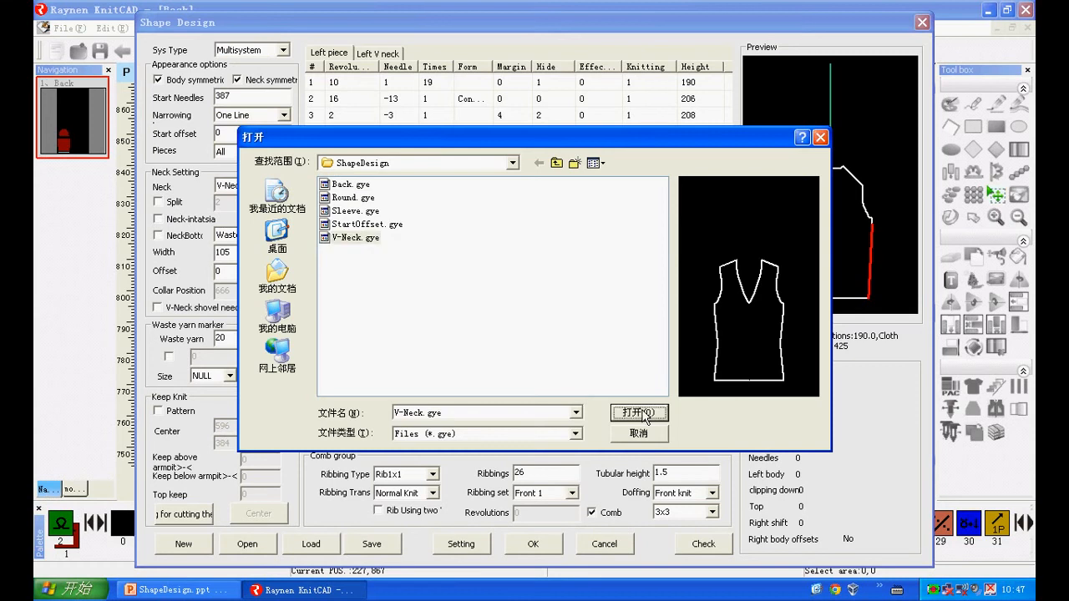
# - Review the Other advanced settings of the V-neck shape, accept them and generate its pattern
pyautogui.click(461, 543)
pyautogui.click(357, 195)
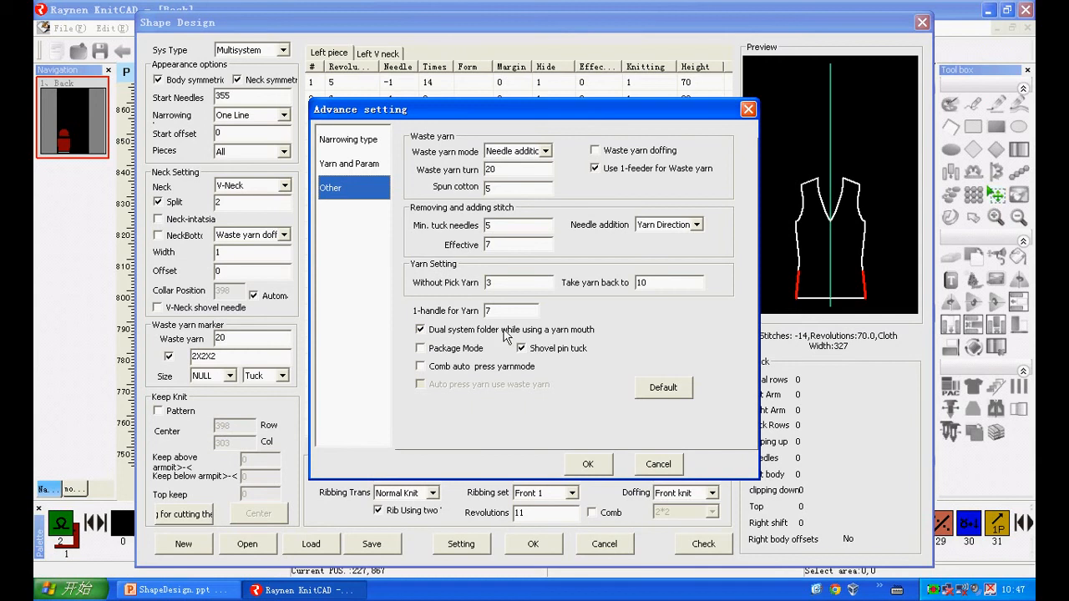
pyautogui.moveTo(642, 109); pyautogui.dragTo(918, 121)
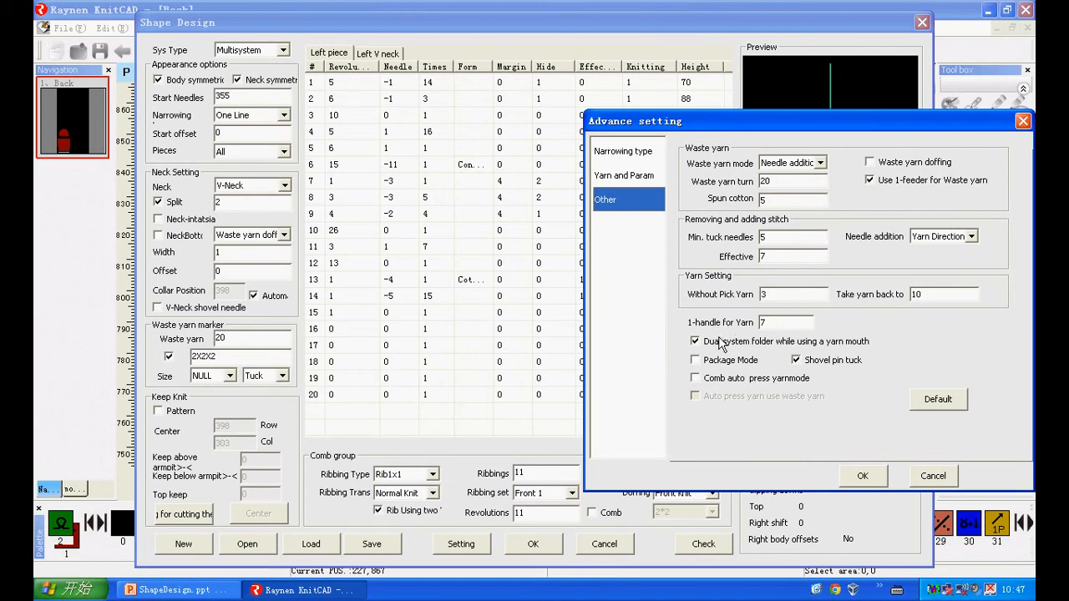
pyautogui.click(862, 475)
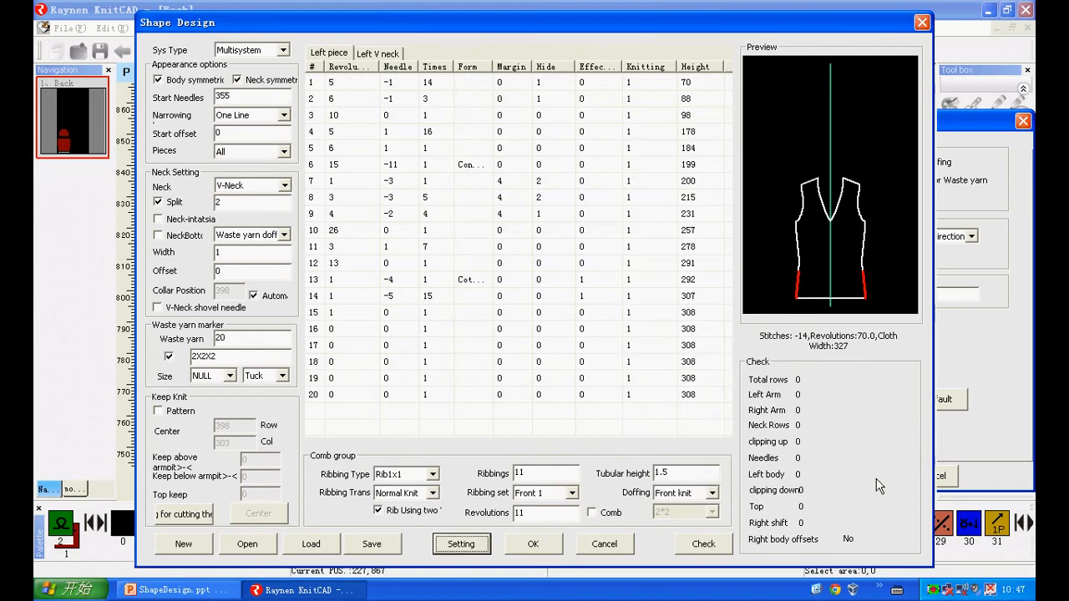
pyautogui.click(532, 544)
# - Examine the armhole stitch-removal rows and their yarn column at both edges of the V-neck piece
pyautogui.scroll(-3, 456, 287)
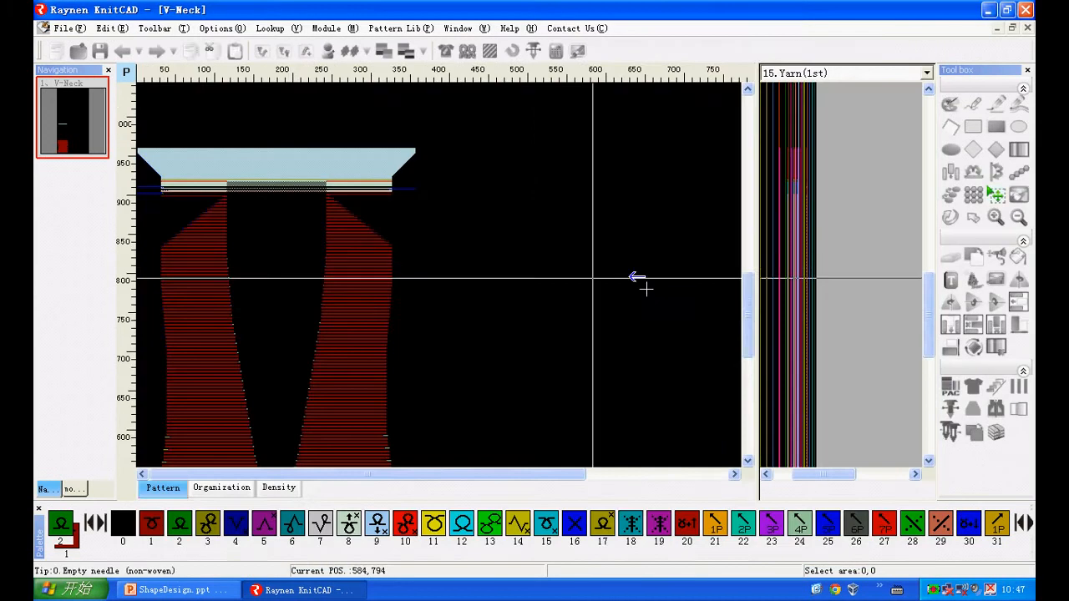
pyautogui.moveTo(747, 311); pyautogui.dragTo(733, 366)
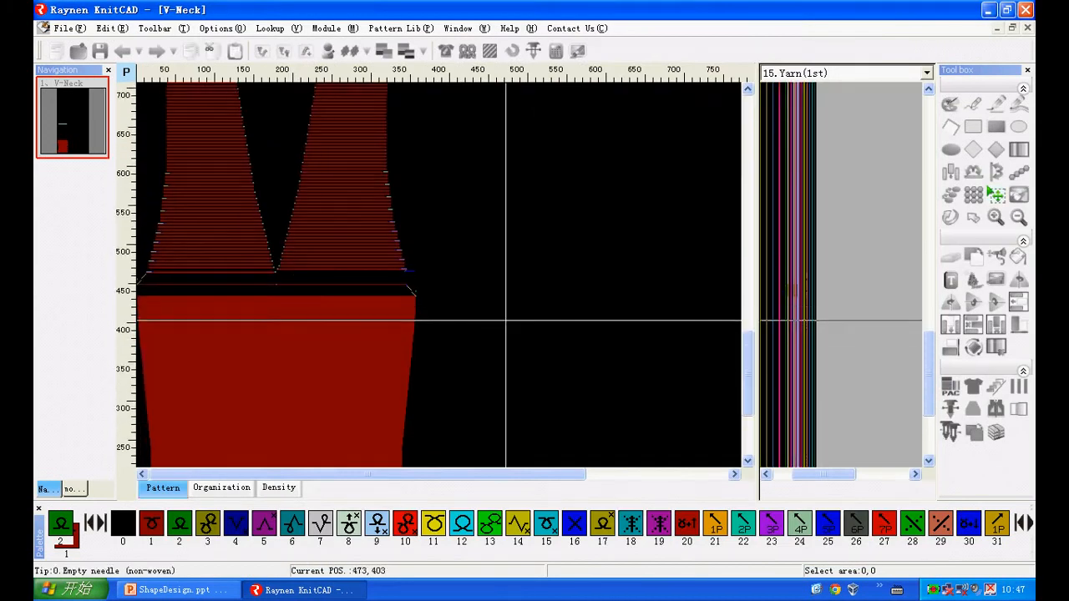
pyautogui.scroll(5, 229, 277)
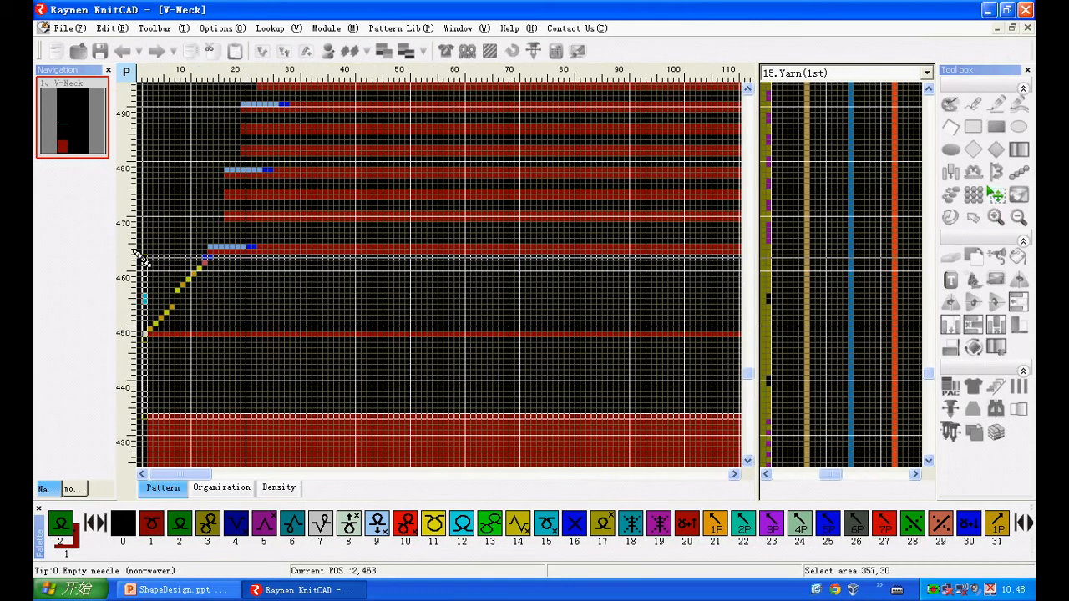
pyautogui.scroll(2, 144, 334)
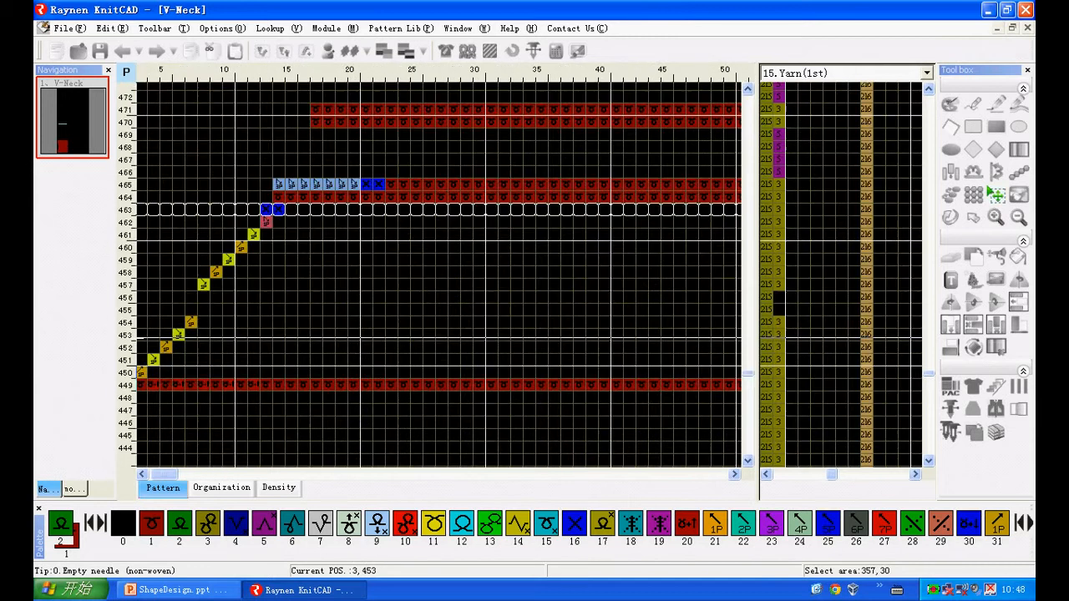
pyautogui.scroll(1, 144, 336)
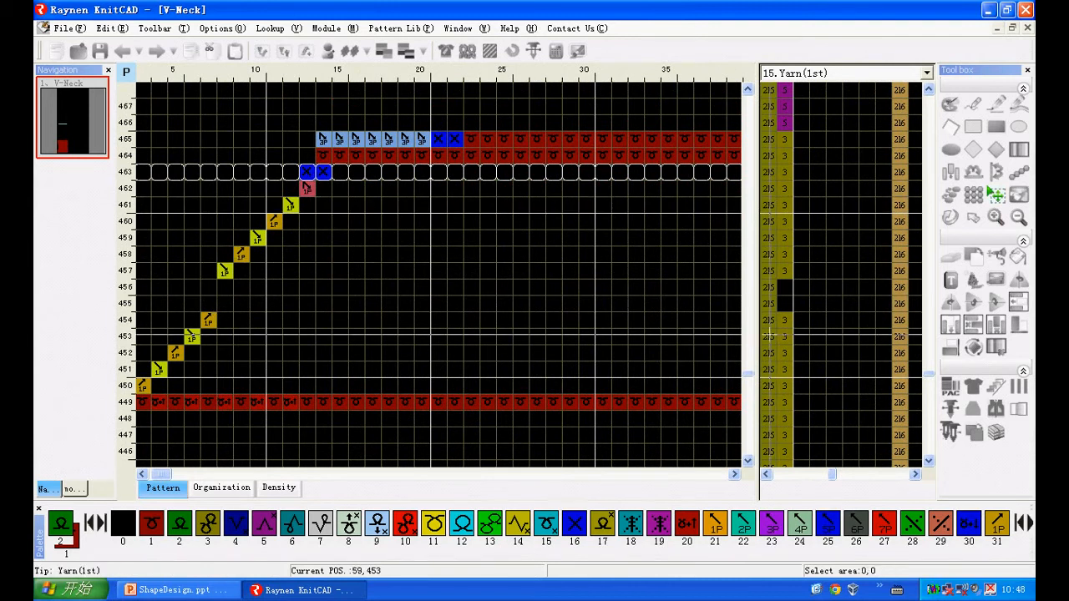
pyautogui.scroll(-5, 512, 251)
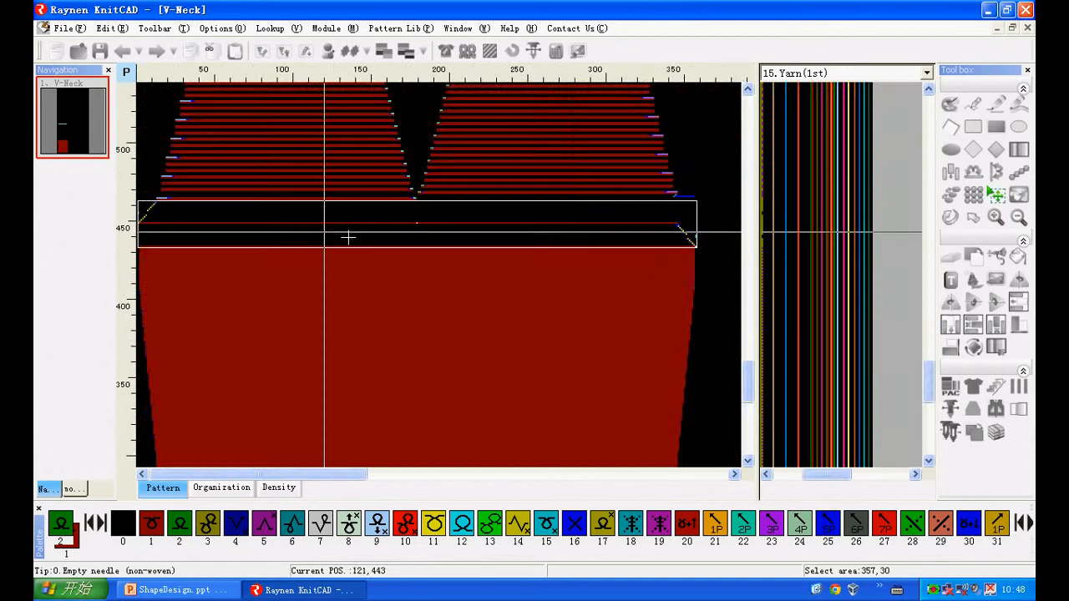
pyautogui.scroll(5, 668, 238)
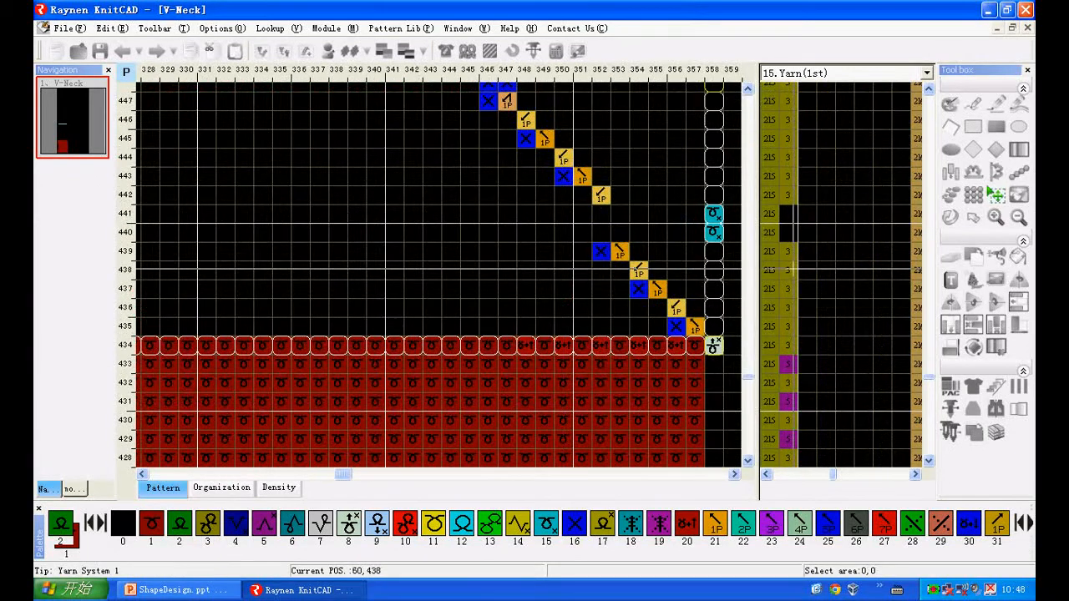
# - Disable Dual system folder while using a yarn mouth, regenerate the V-neck pattern and inspect its armhole rows
pyautogui.click(445, 51)
pyautogui.click(461, 543)
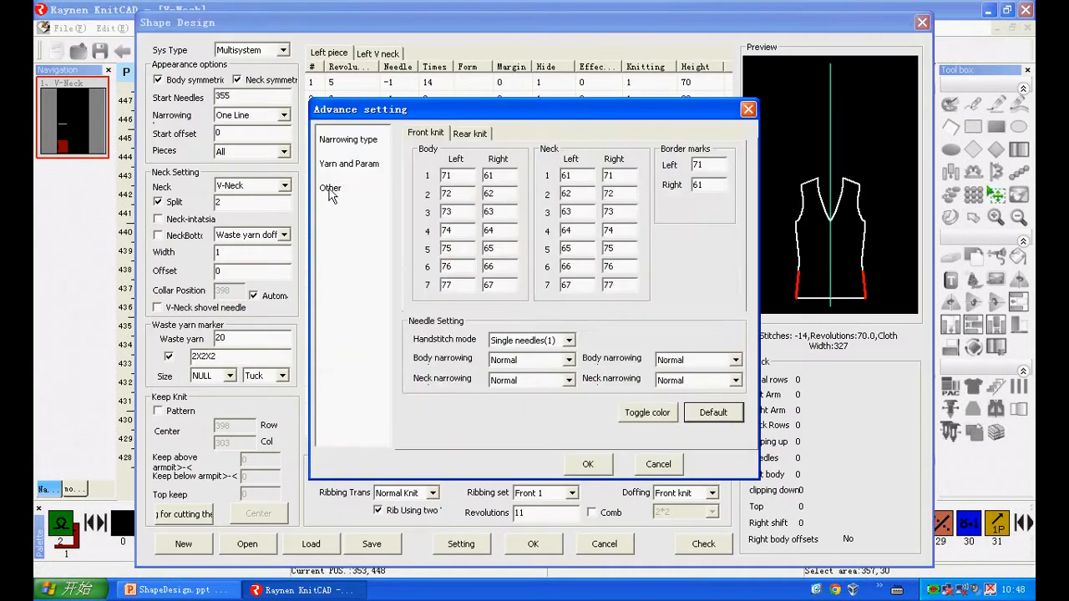
pyautogui.click(331, 189)
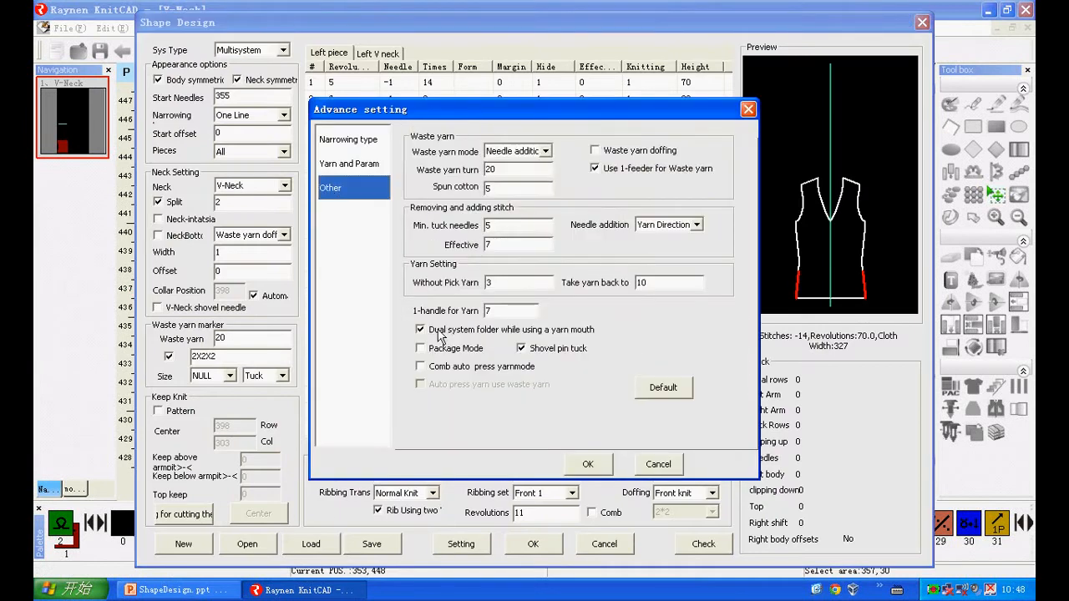
pyautogui.click(440, 332)
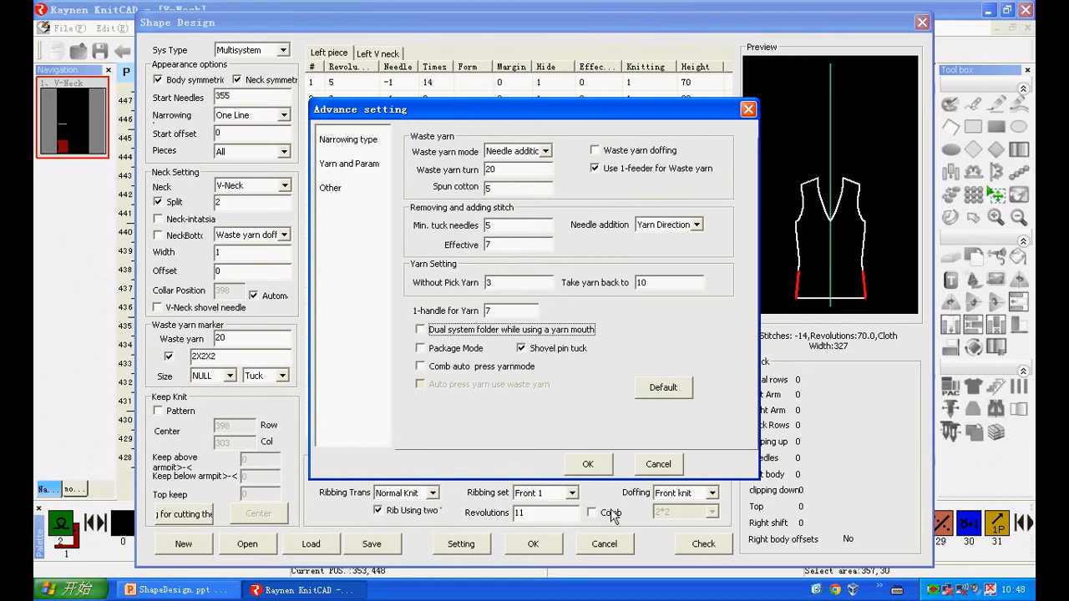
pyautogui.click(589, 464)
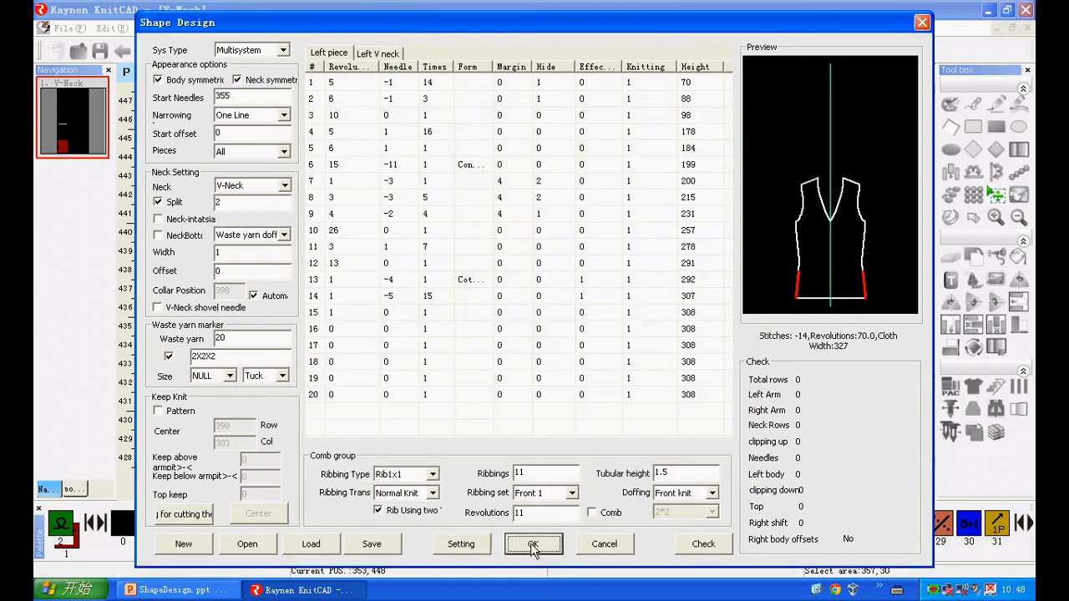
pyautogui.click(536, 541)
pyautogui.scroll(-3, 617, 326)
pyautogui.scroll(2, 544, 174)
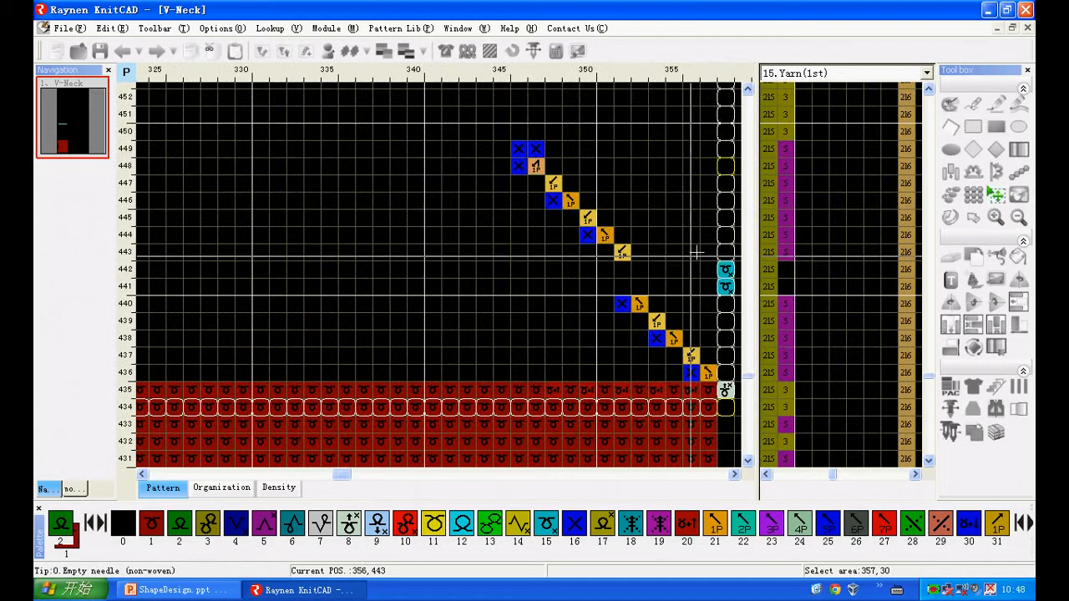
pyautogui.scroll(-4, 192, 361)
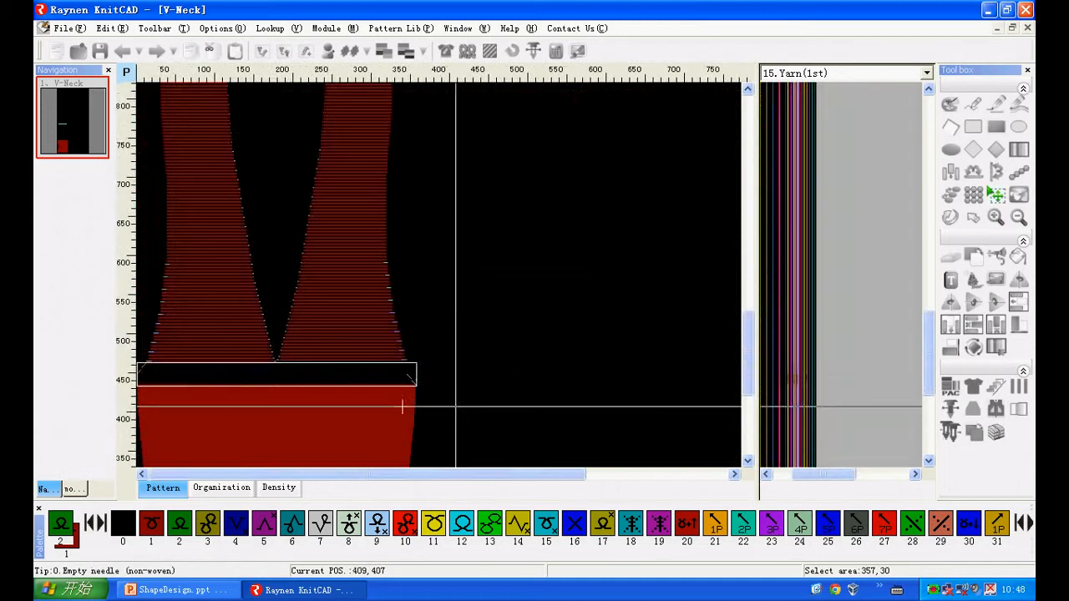
pyautogui.scroll(4, 192, 361)
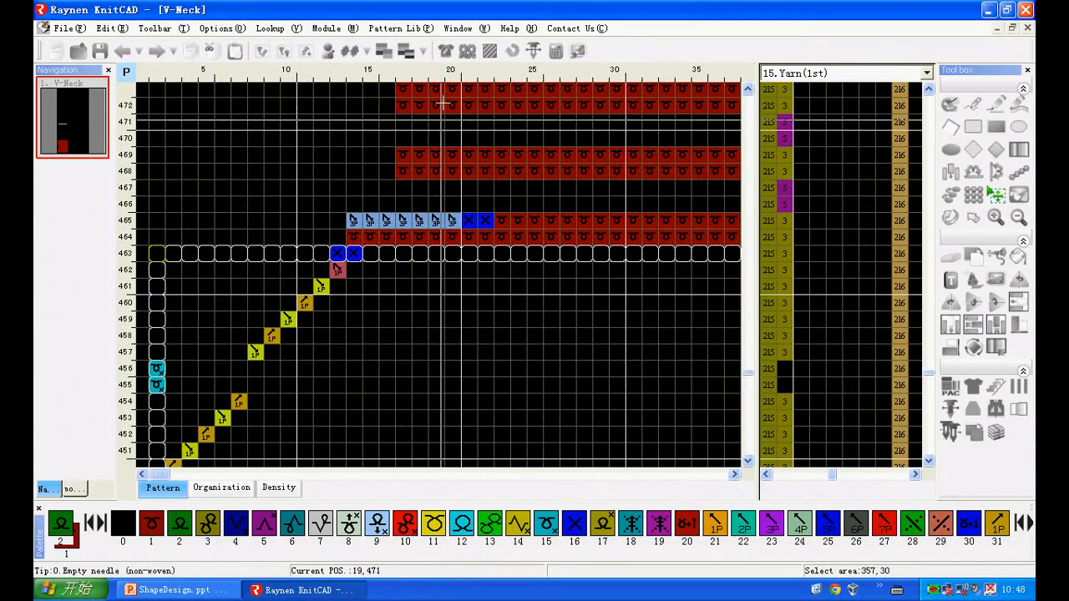
# - Reopen the V-neck shape design, review the Shovel pin tuck option in the Other advanced settings and accept them
pyautogui.click(445, 51)
pyautogui.click(455, 544)
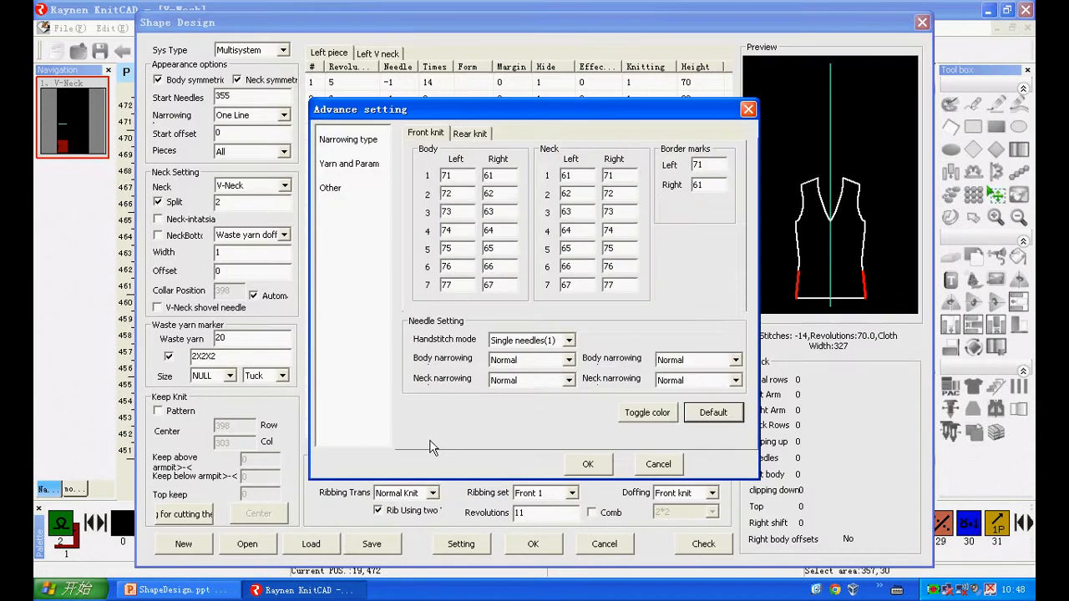
pyautogui.click(332, 189)
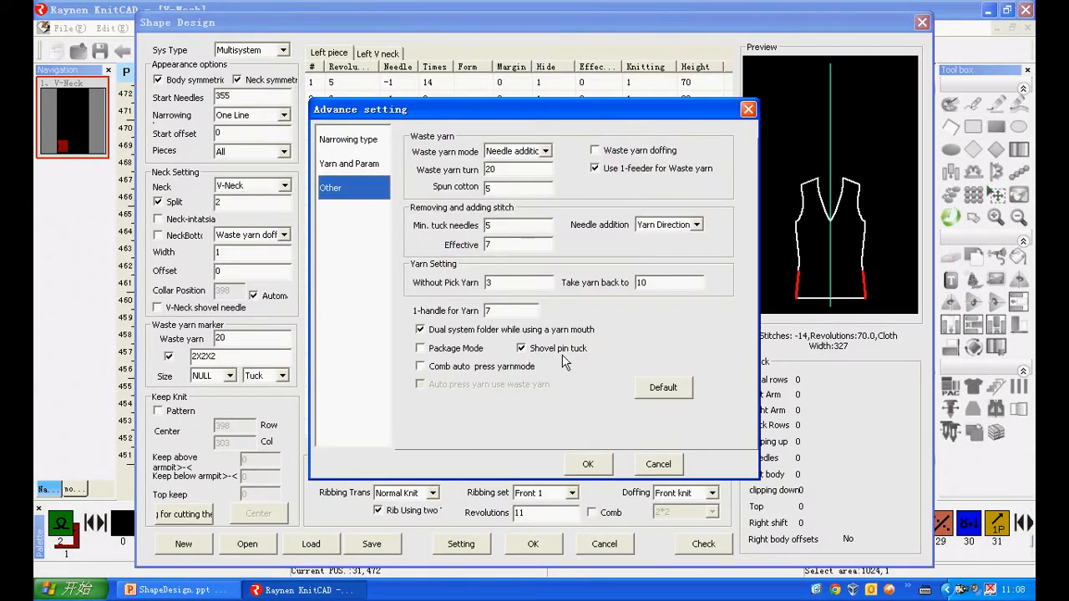
pyautogui.click(582, 468)
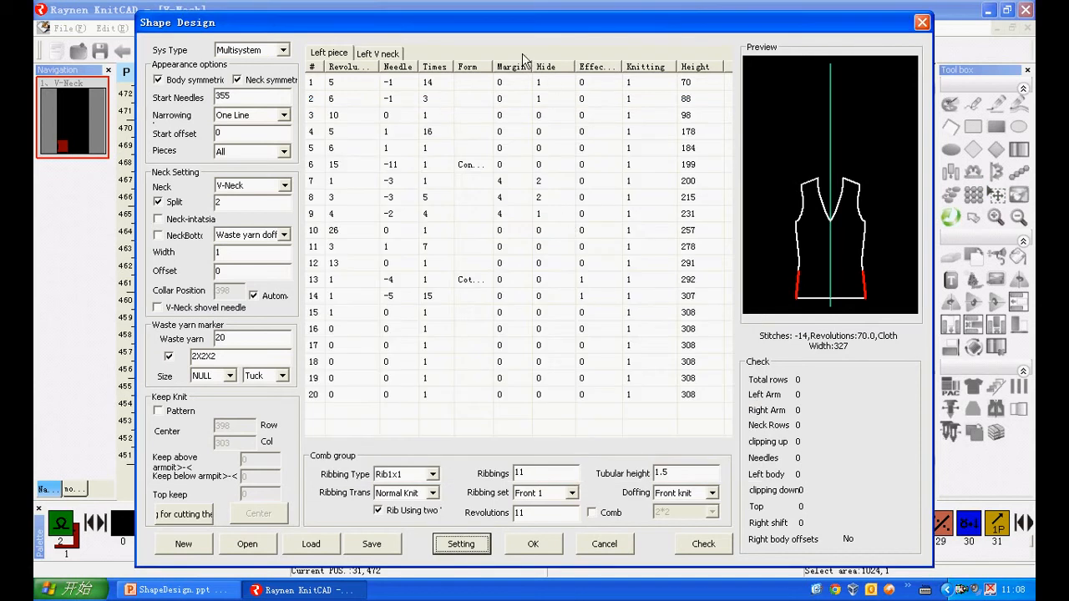
# - Examine the Effective values of rows 13 and 14 in the left piece table and their shoulder segments in the preview
pyautogui.click(582, 279)
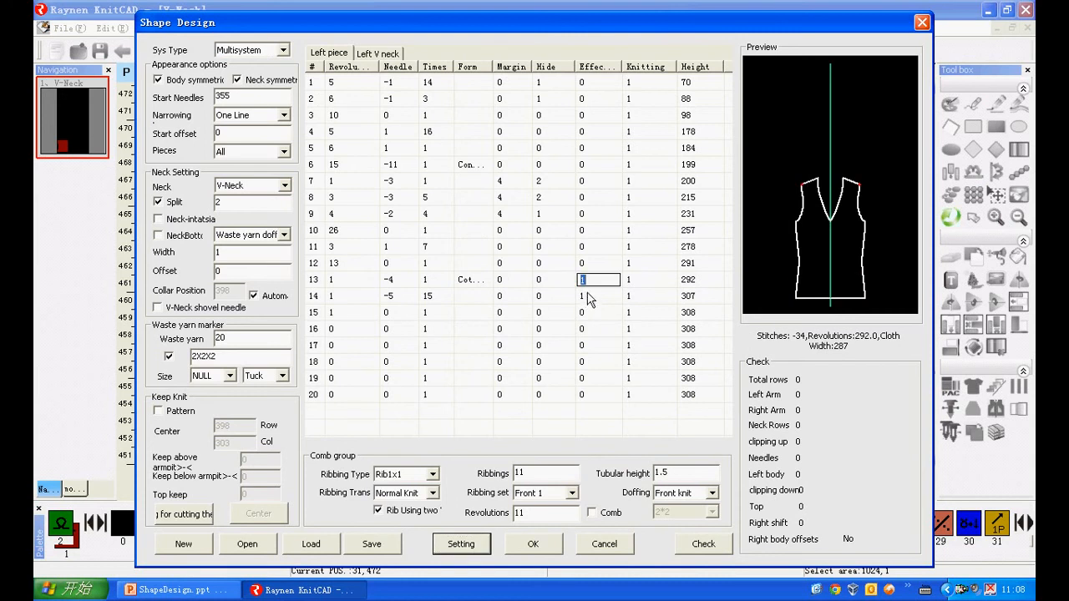
pyautogui.click(588, 296)
pyautogui.click(591, 280)
pyautogui.click(591, 298)
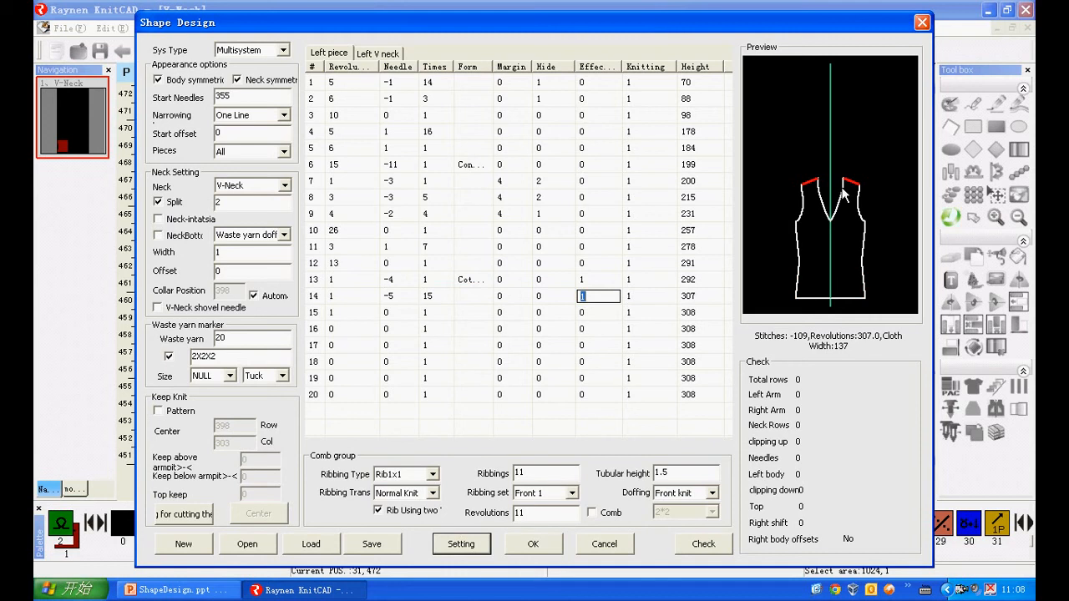
pyautogui.click(594, 281)
# - Accept the Other advanced settings with Shovel pin tuck enabled and generate the V-neck pattern
pyautogui.click(462, 544)
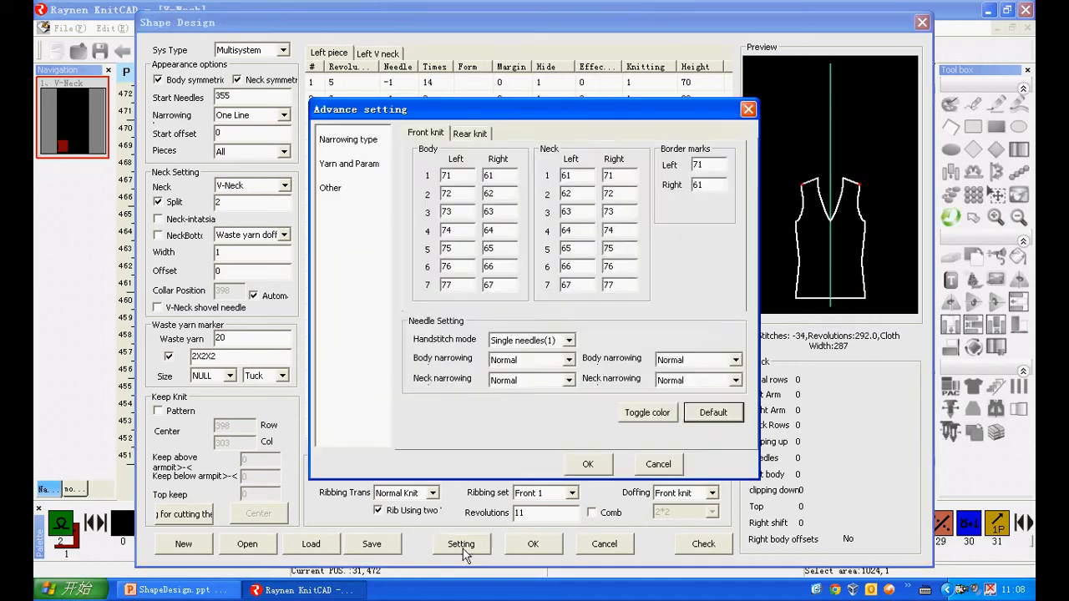
pyautogui.click(330, 189)
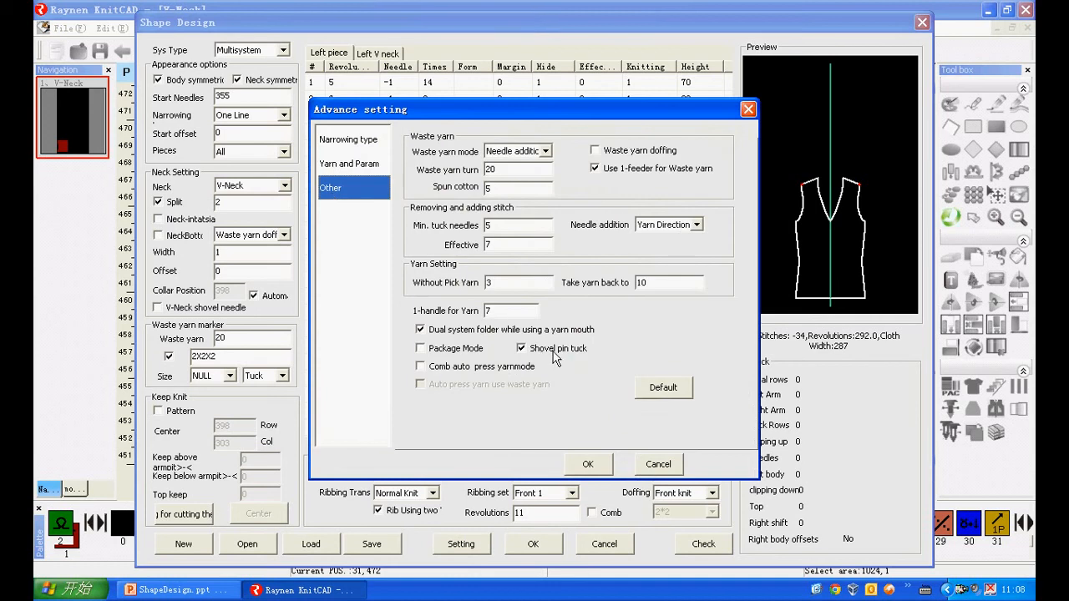
pyautogui.click(589, 466)
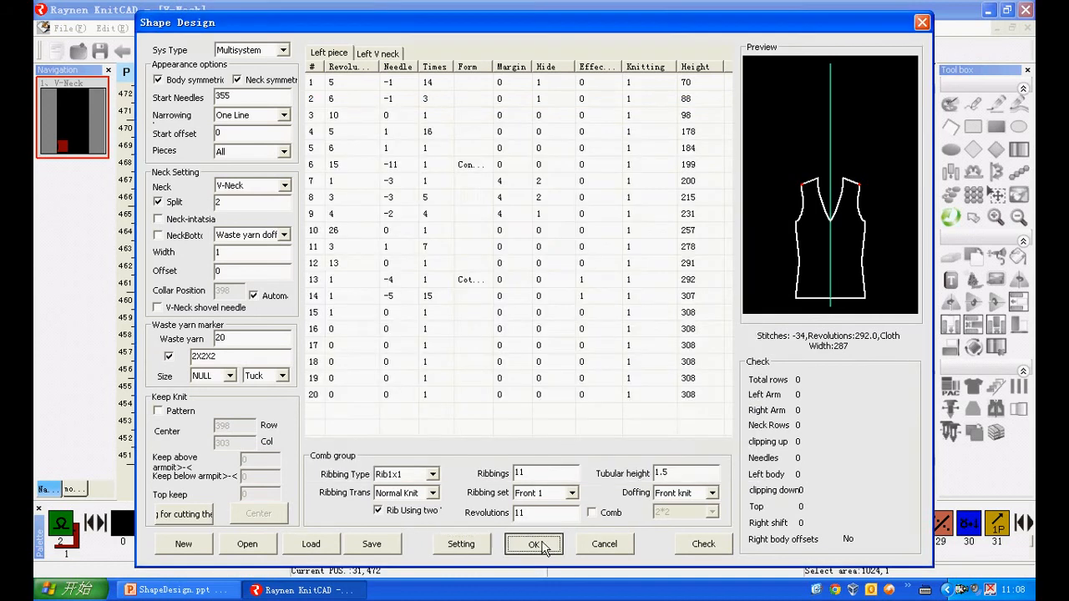
pyautogui.click(533, 544)
# - Examine the edge stitches of the shoulder slope rows on both shoulders of the V-neck pattern
pyautogui.scroll(-5, 468, 417)
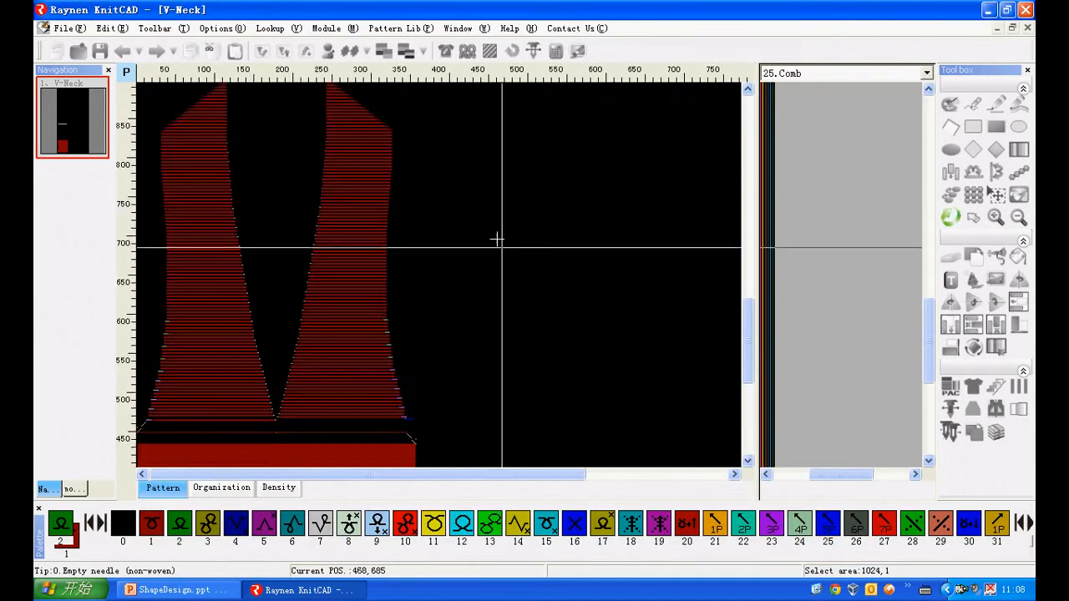
pyautogui.scroll(6, 364, 113)
pyautogui.scroll(-2, 366, 222)
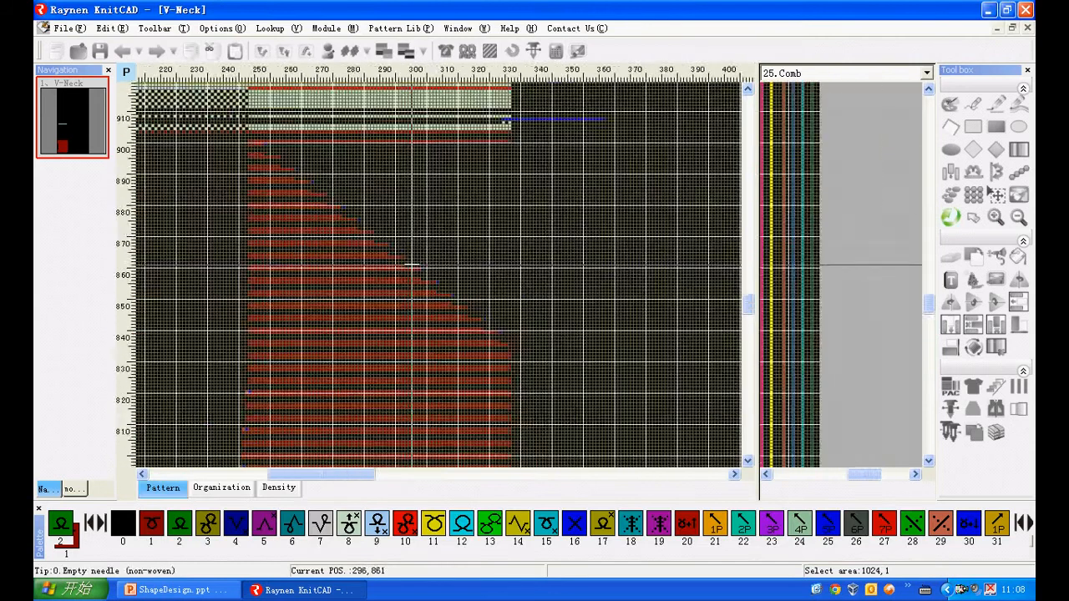
pyautogui.scroll(6, 275, 160)
pyautogui.scroll(1, 348, 207)
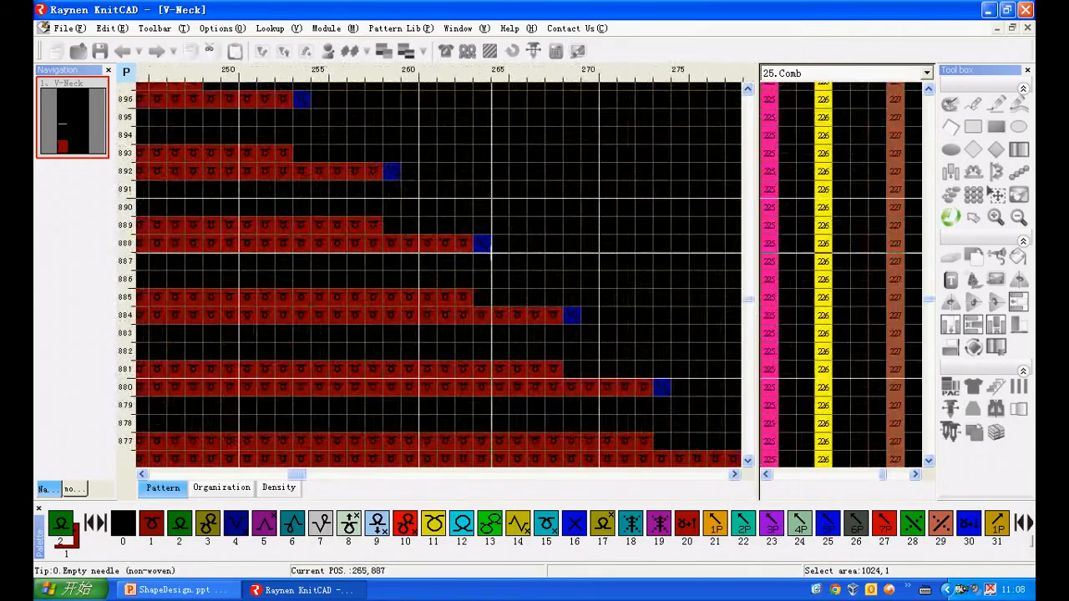
pyautogui.scroll(-2, 417, 409)
pyautogui.scroll(-3, 519, 367)
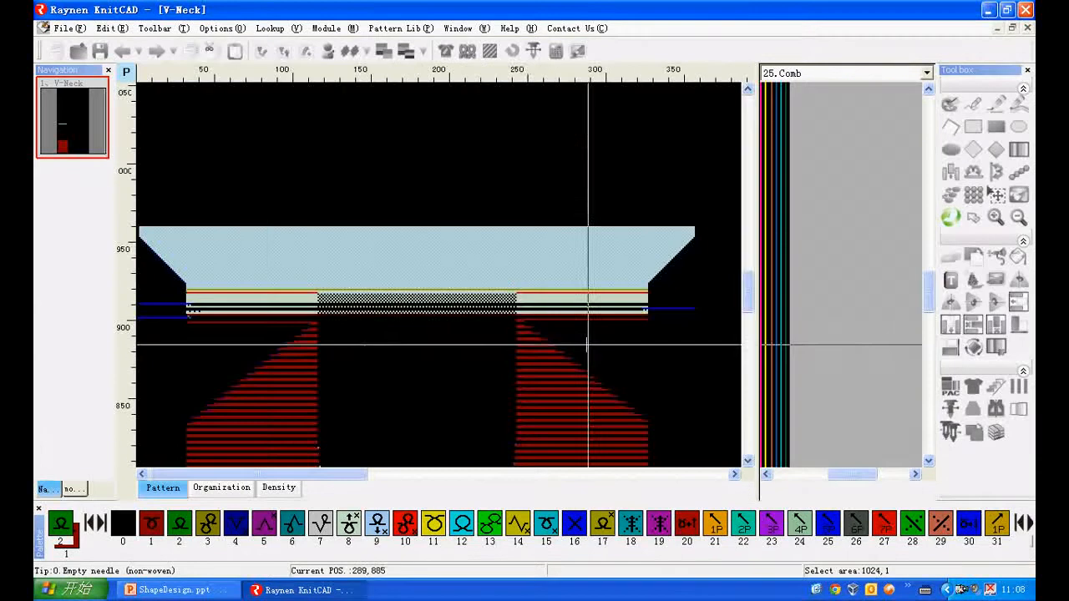
pyautogui.scroll(5, 266, 355)
pyautogui.scroll(1, 258, 348)
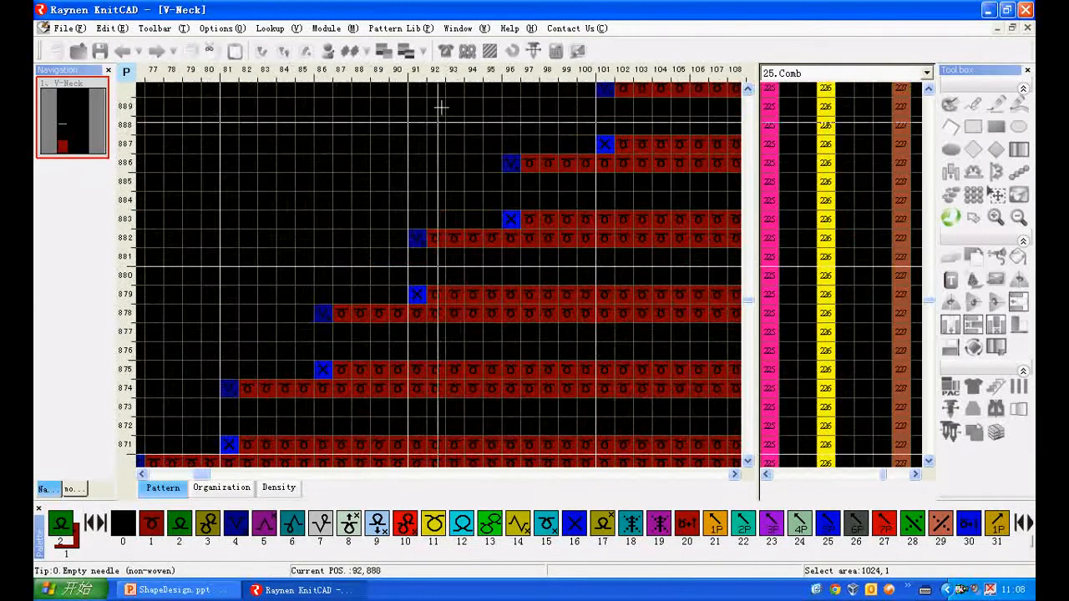
# - Disable Shovel pin tuck in the Other advanced settings and regenerate the V-neck pattern
pyautogui.click(445, 51)
pyautogui.click(467, 543)
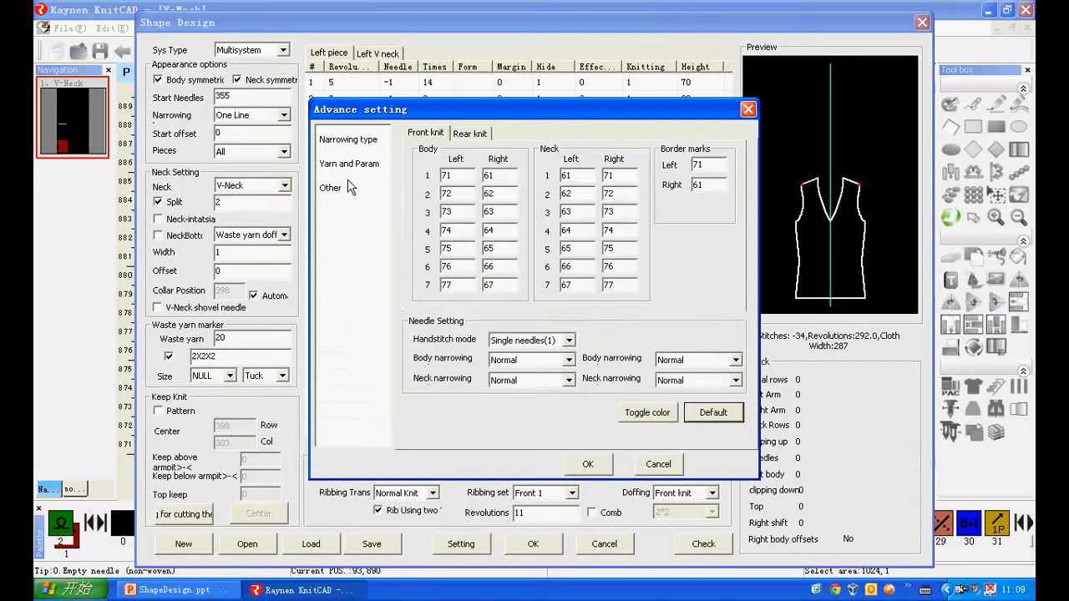
pyautogui.click(555, 349)
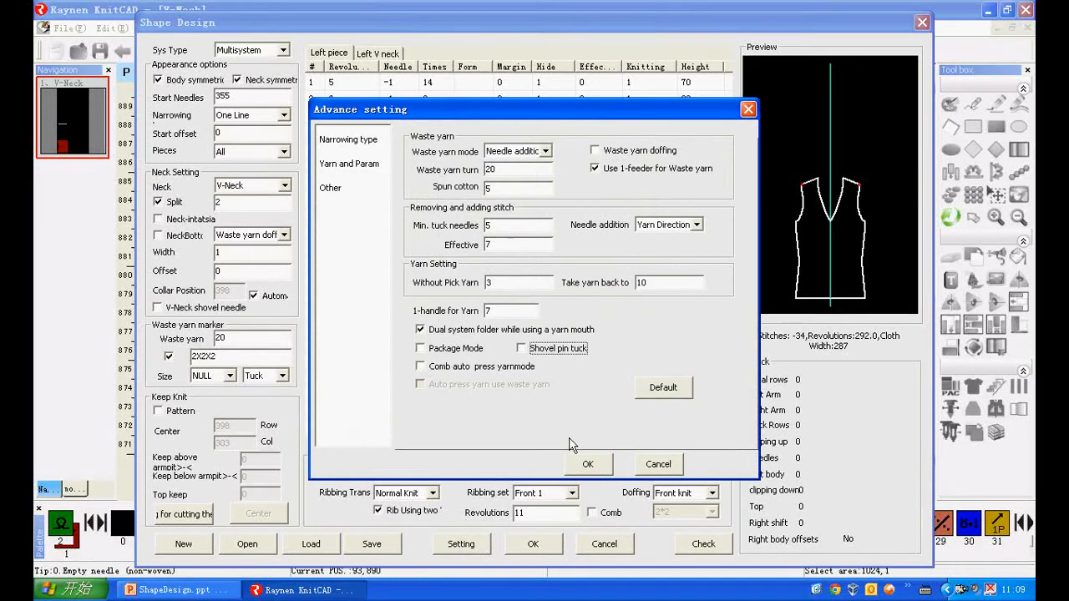
pyautogui.click(588, 466)
pyautogui.click(533, 544)
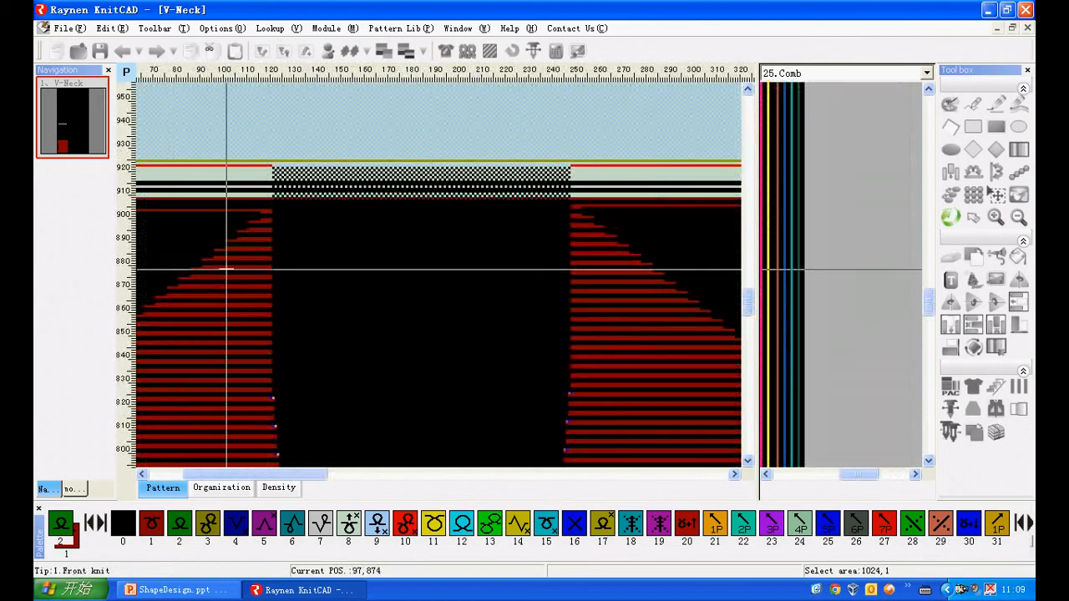
# - Inspect the shoulder slope rows of the pattern generated without Shovel pin tuck
pyautogui.scroll(4, 209, 238)
pyautogui.scroll(-5, 209, 238)
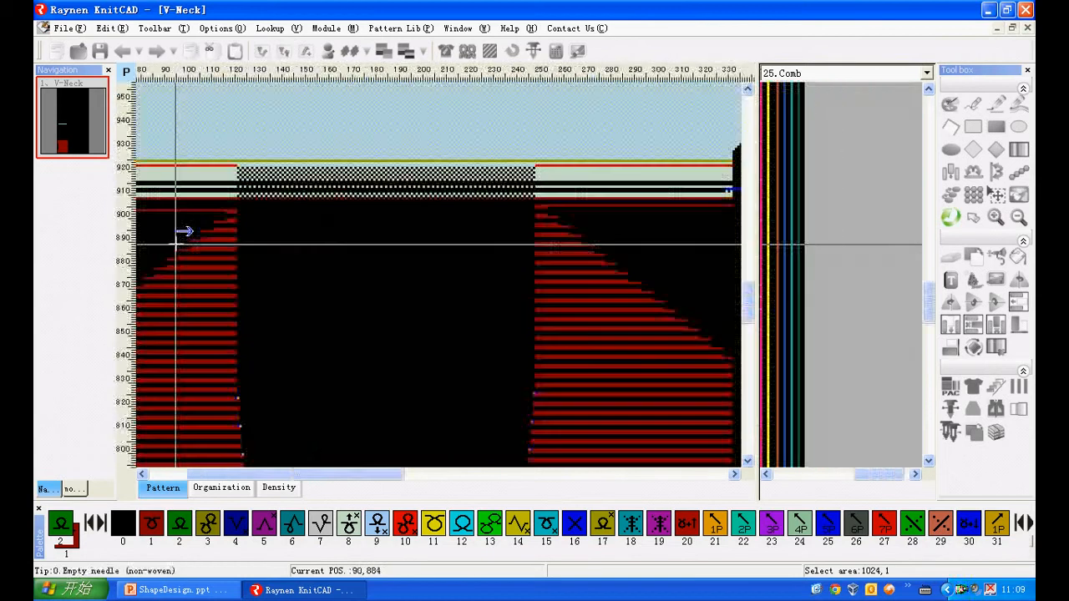
pyautogui.scroll(6, 215, 234)
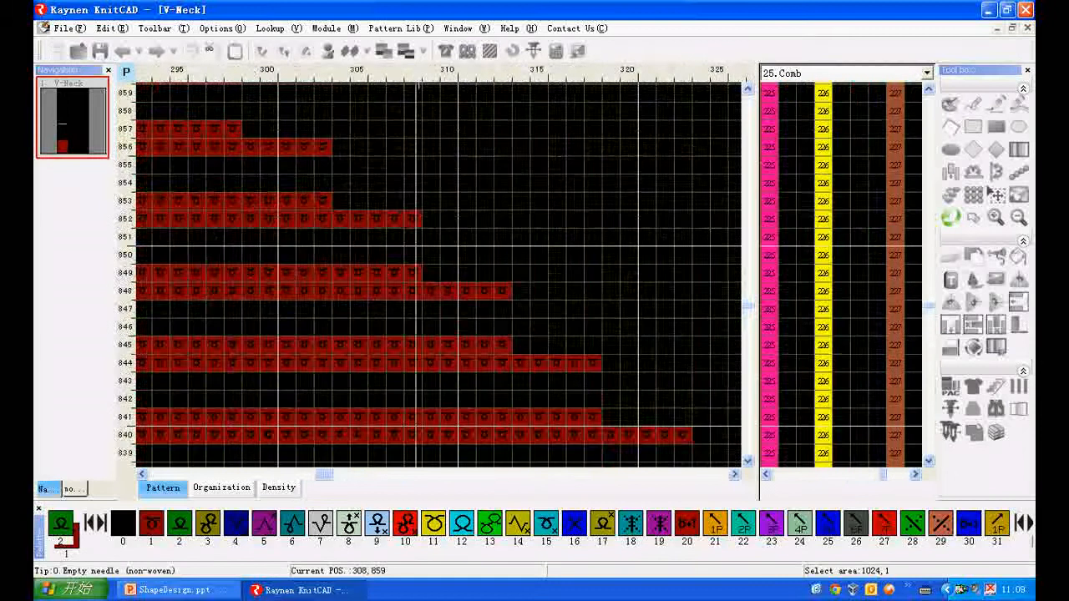
# - Enable Shovel pin tuck again in the shape's Other advanced settings and accept them
pyautogui.click(445, 51)
pyautogui.click(462, 547)
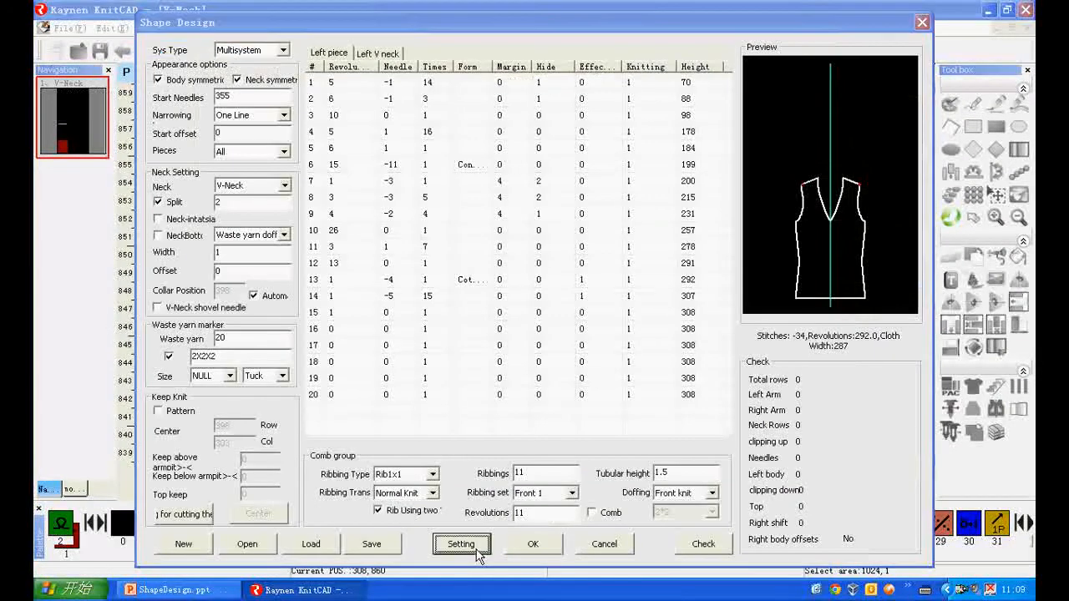
pyautogui.click(346, 188)
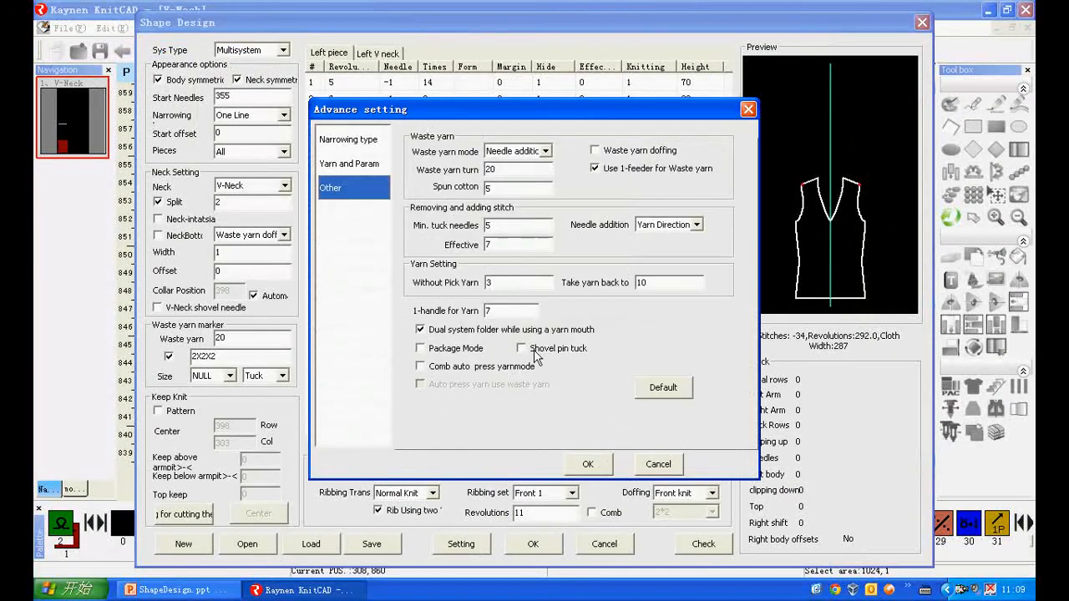
pyautogui.click(534, 351)
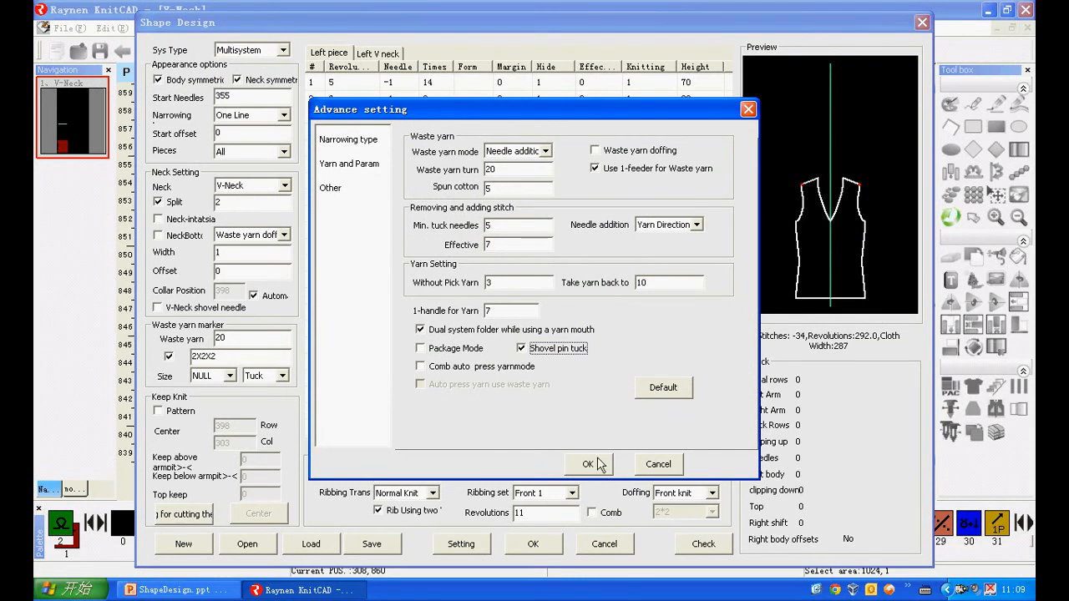
pyautogui.click(588, 464)
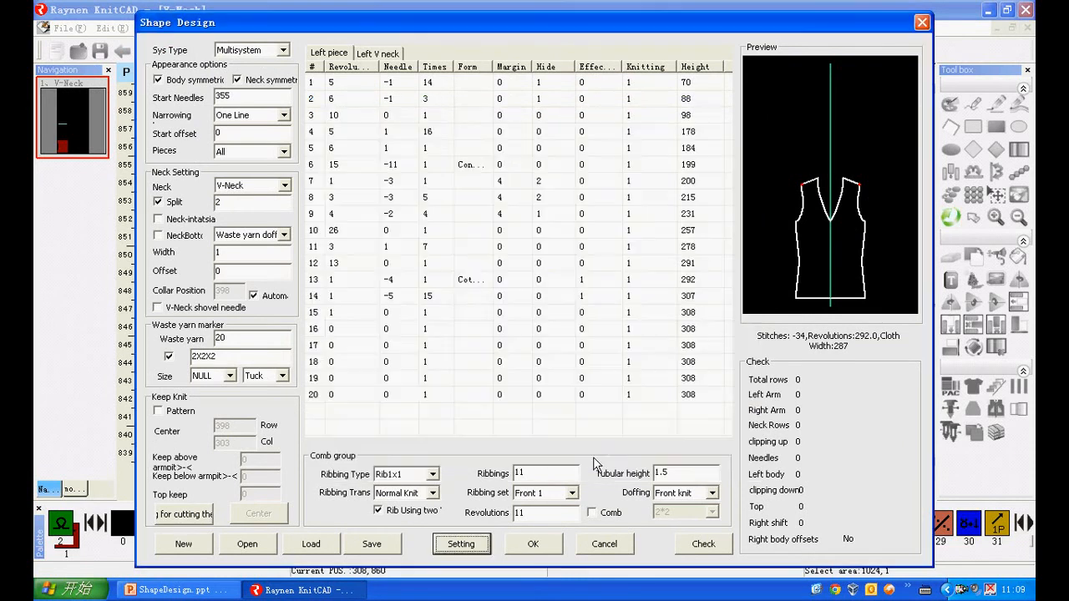
# - Enable Comb with 2*2, check the Comb auto press yarnmode option in the Other settings and generate the V-neck pattern
pyautogui.click(592, 512)
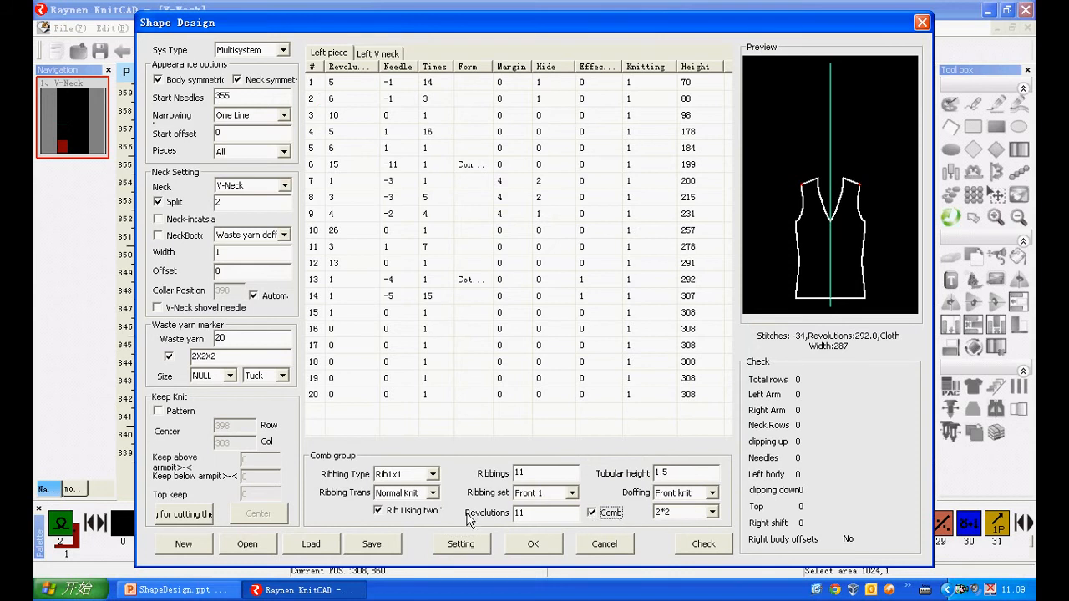
pyautogui.click(460, 544)
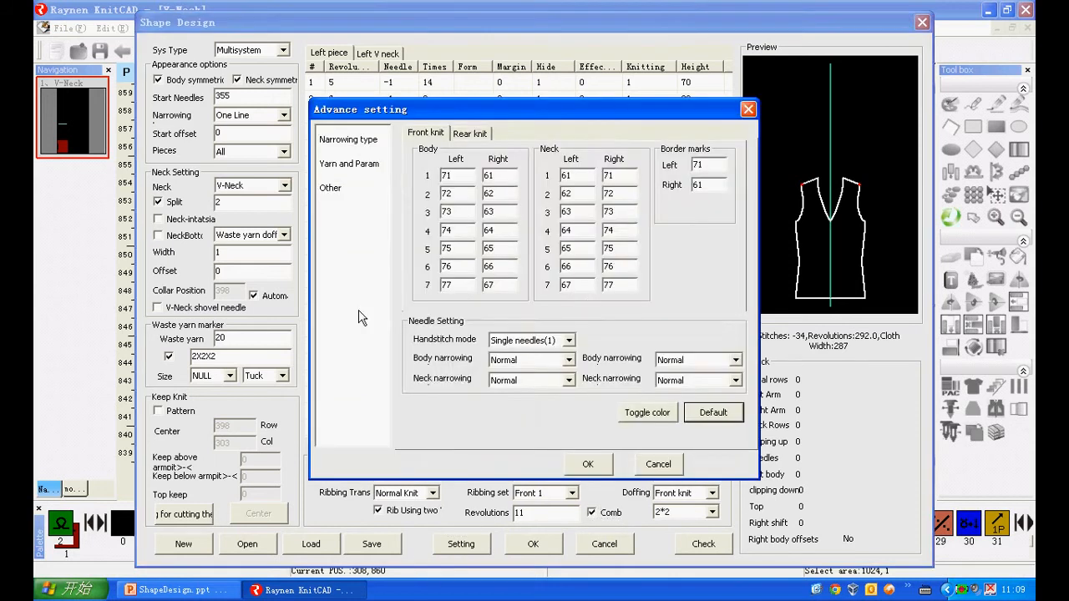
pyautogui.click(335, 192)
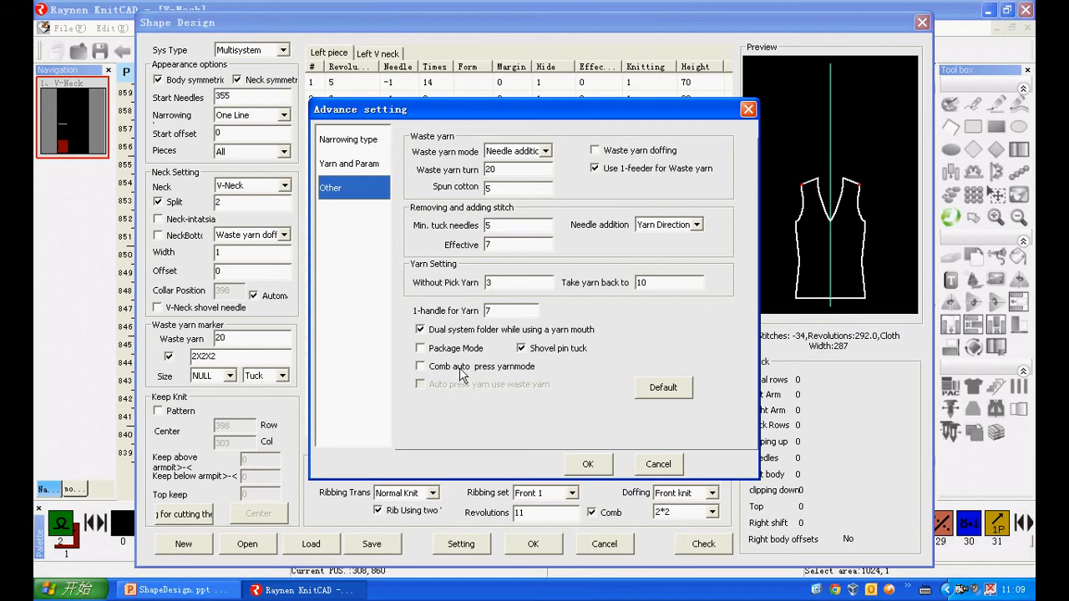
pyautogui.click(588, 465)
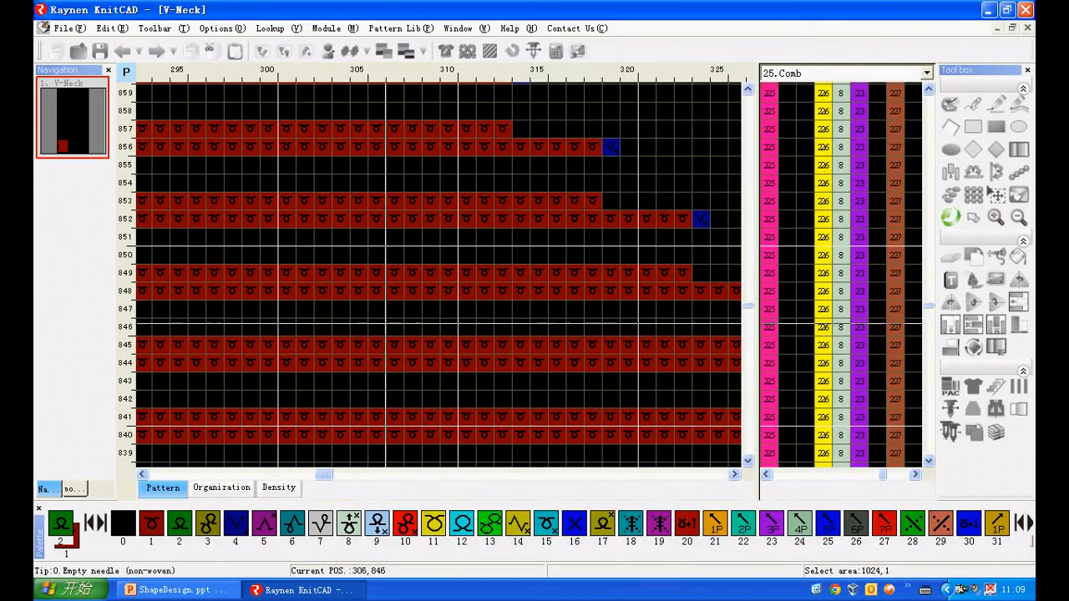
# - Examine the comb start rows at both side edges of the V-neck pattern's base
pyautogui.press('Home')
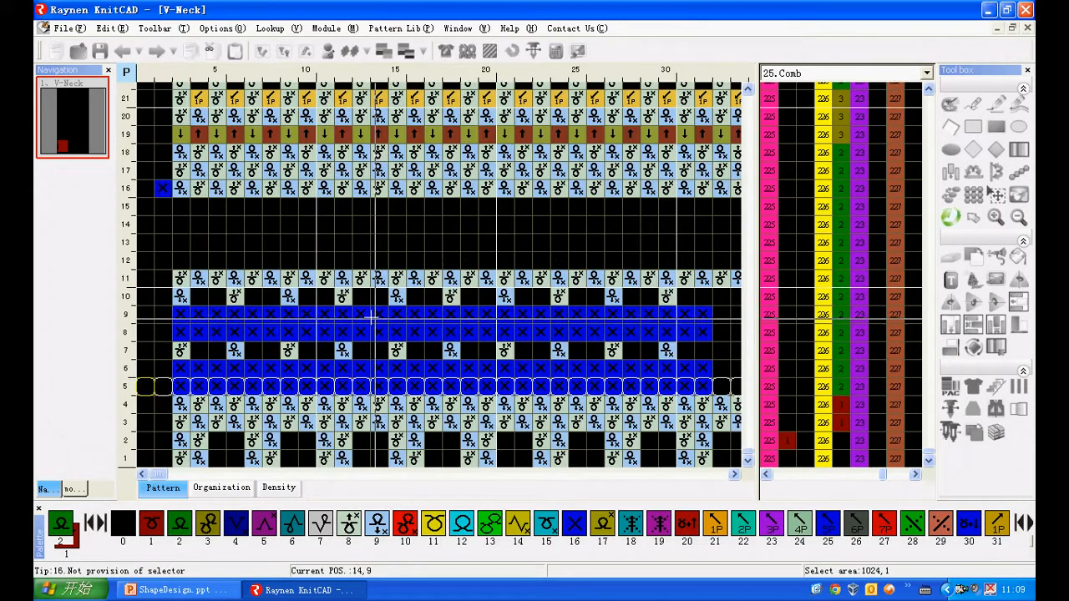
pyautogui.scroll(-3, 324, 318)
pyautogui.scroll(-1, 302, 342)
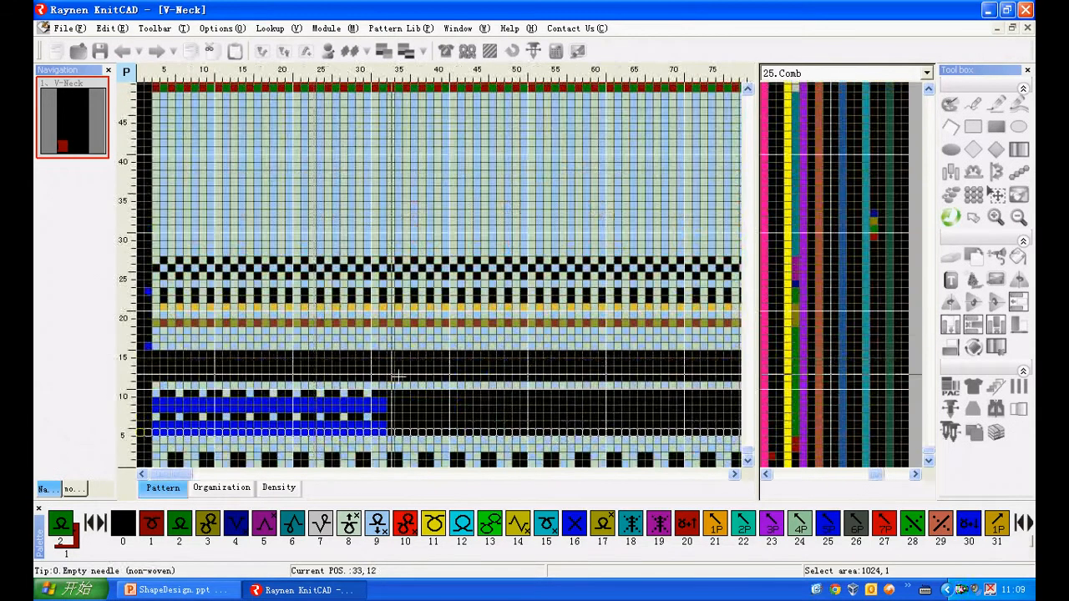
pyautogui.scroll(-2, 273, 413)
pyautogui.scroll(-2, 452, 429)
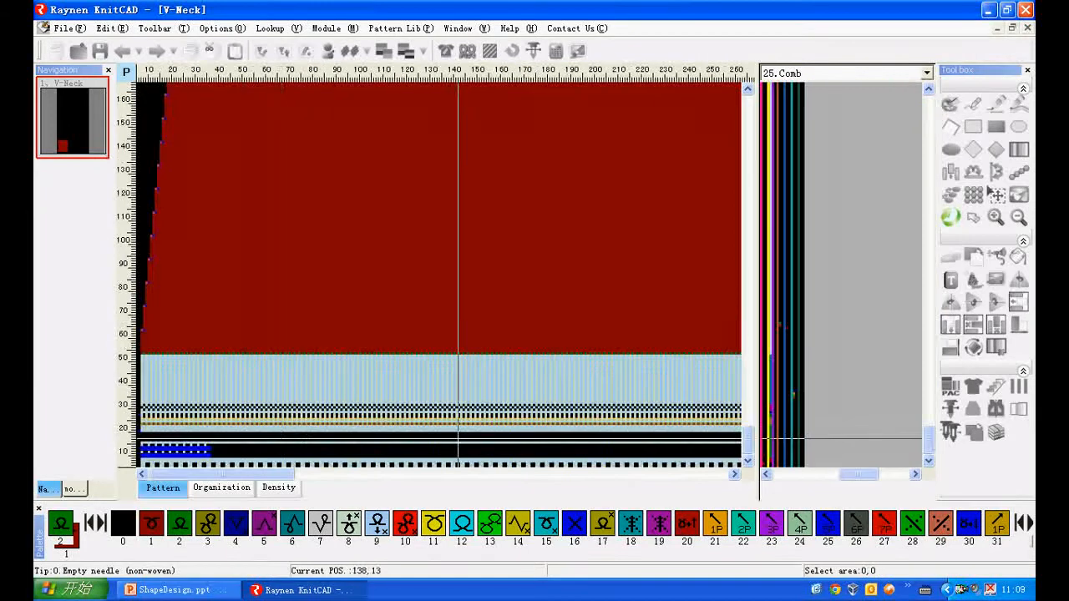
pyautogui.scroll(5, 650, 455)
pyautogui.scroll(1, 649, 455)
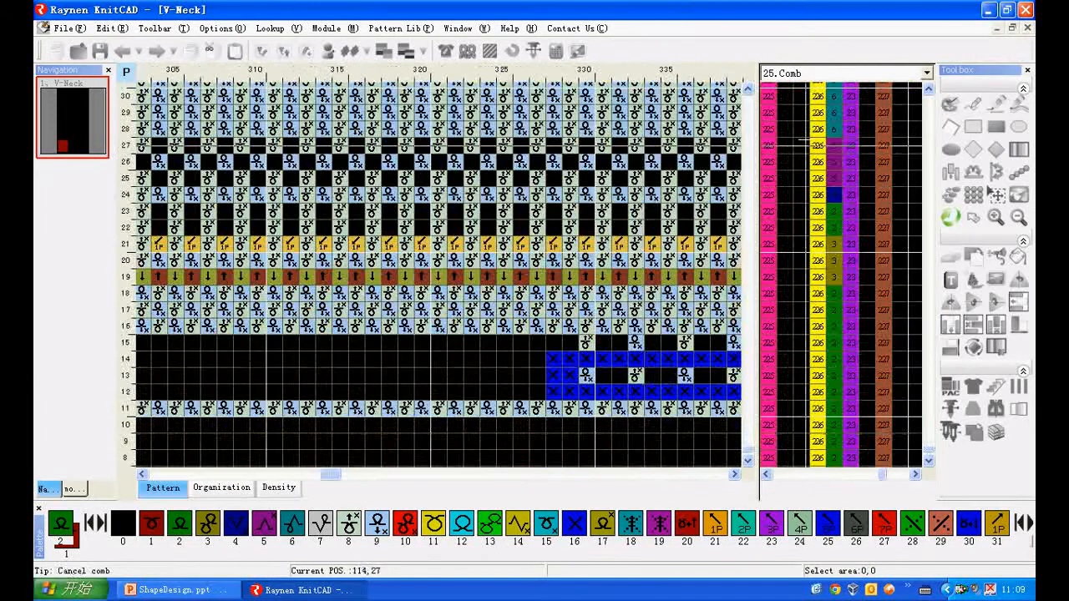
# - Show the Yarn(1st) function column and check the yarn numbers beside the comb start rows
pyautogui.click(926, 73)
pyautogui.click(797, 241)
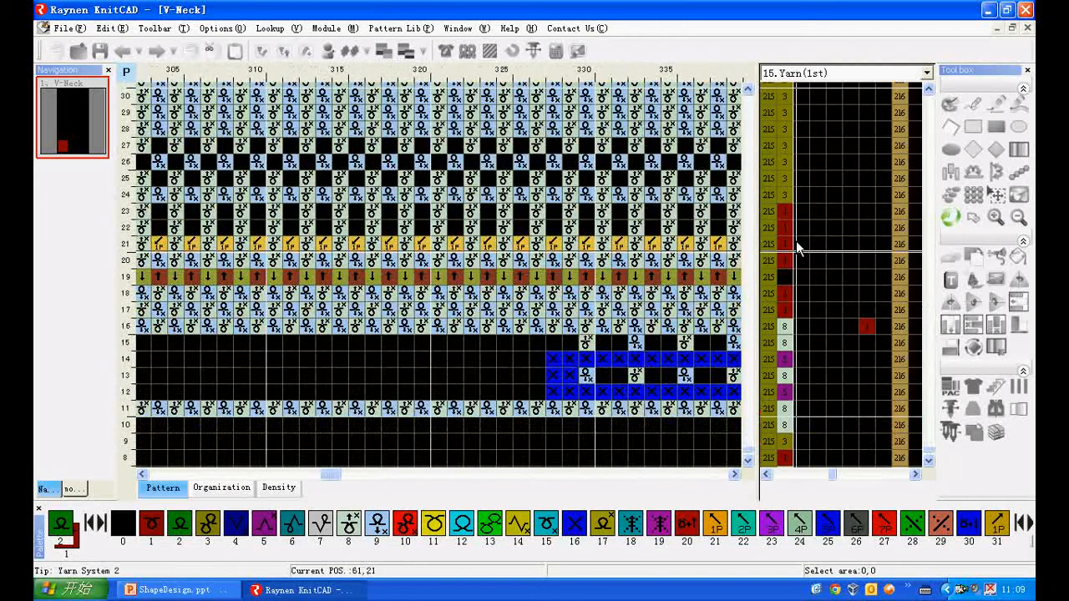
pyautogui.scroll(2, 588, 354)
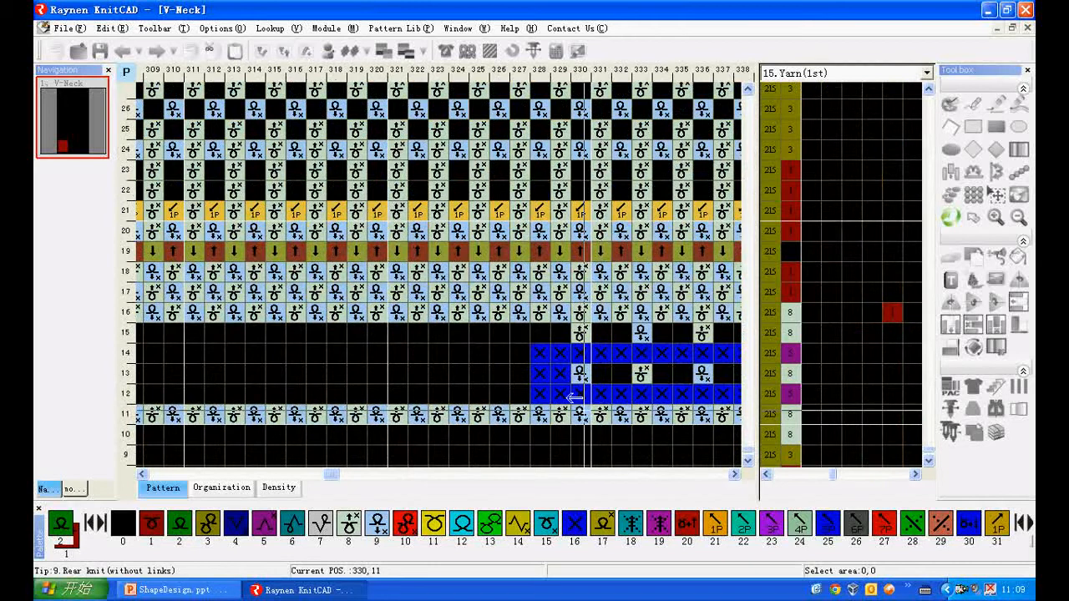
pyautogui.scroll(-2, 380, 414)
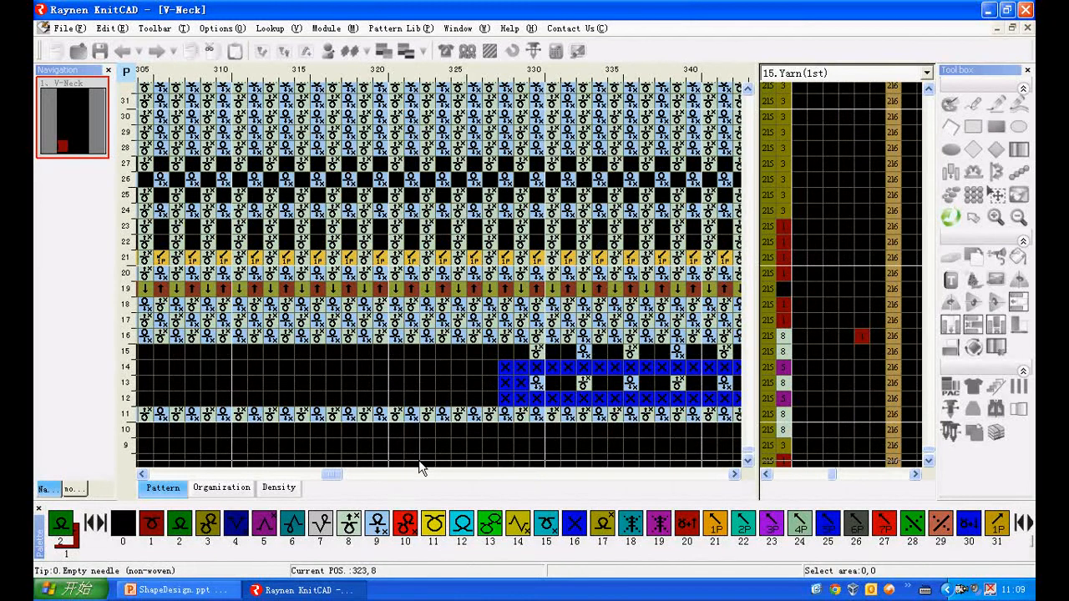
pyautogui.press('Home')
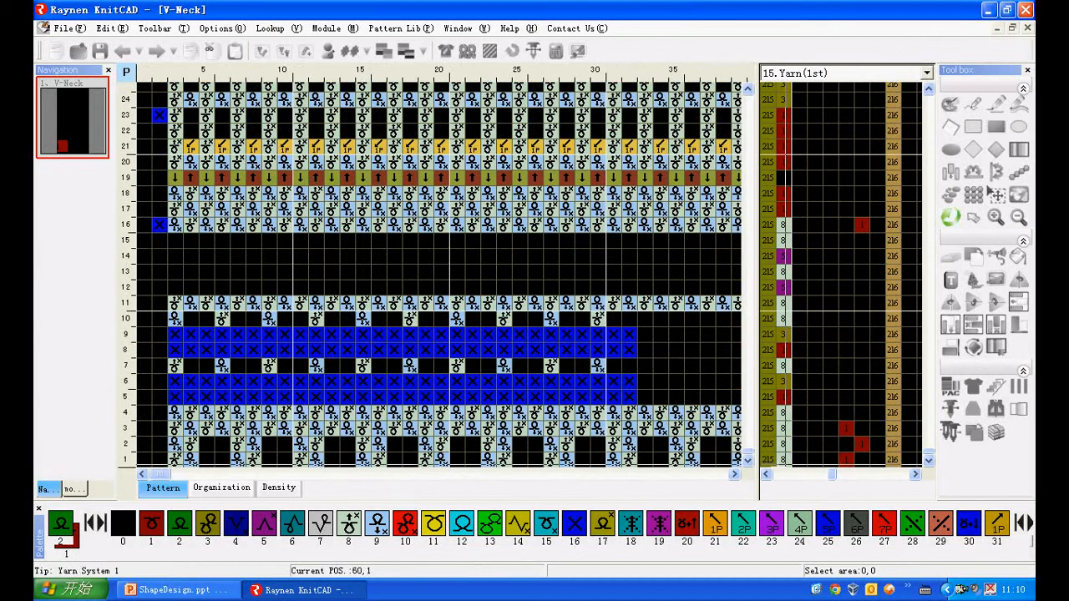
# - Check Comb auto press yarnmode in the shape's Other advanced settings and regenerate the V-neck pattern
pyautogui.click(445, 51)
pyautogui.click(459, 544)
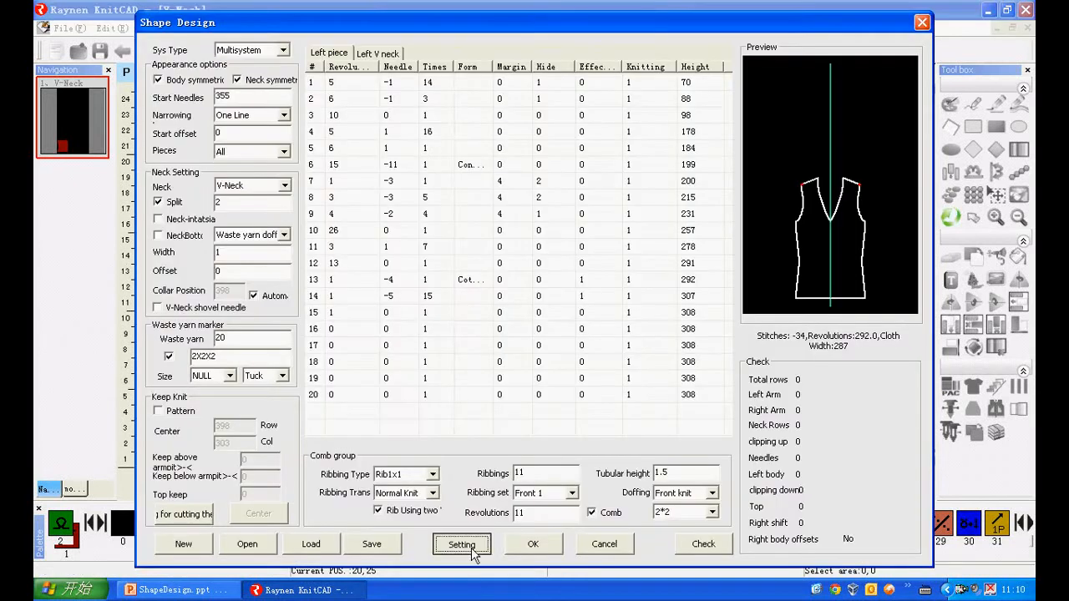
pyautogui.click(345, 164)
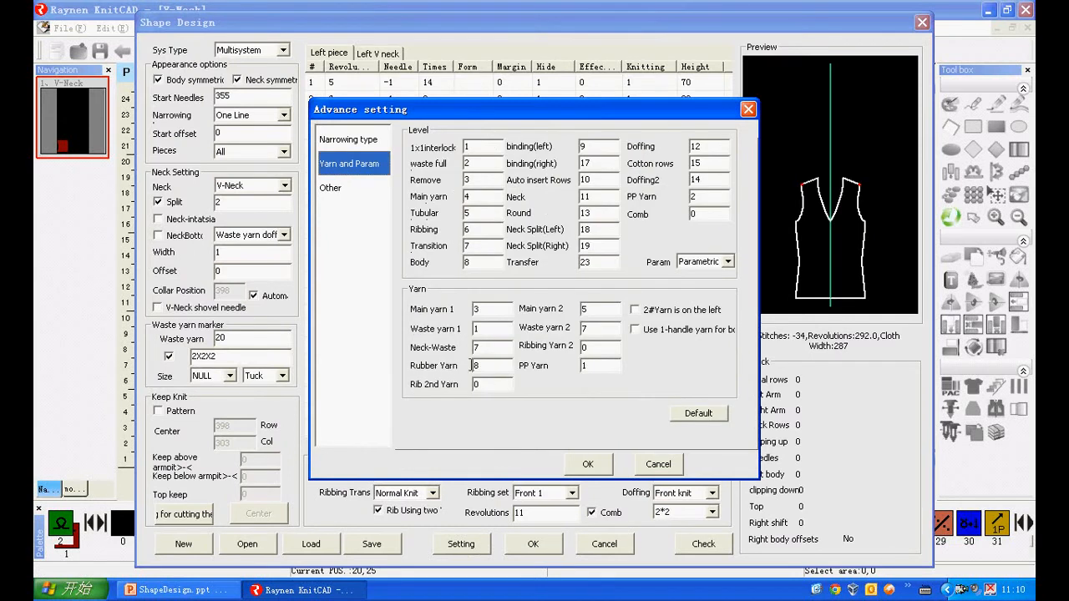
pyautogui.click(342, 187)
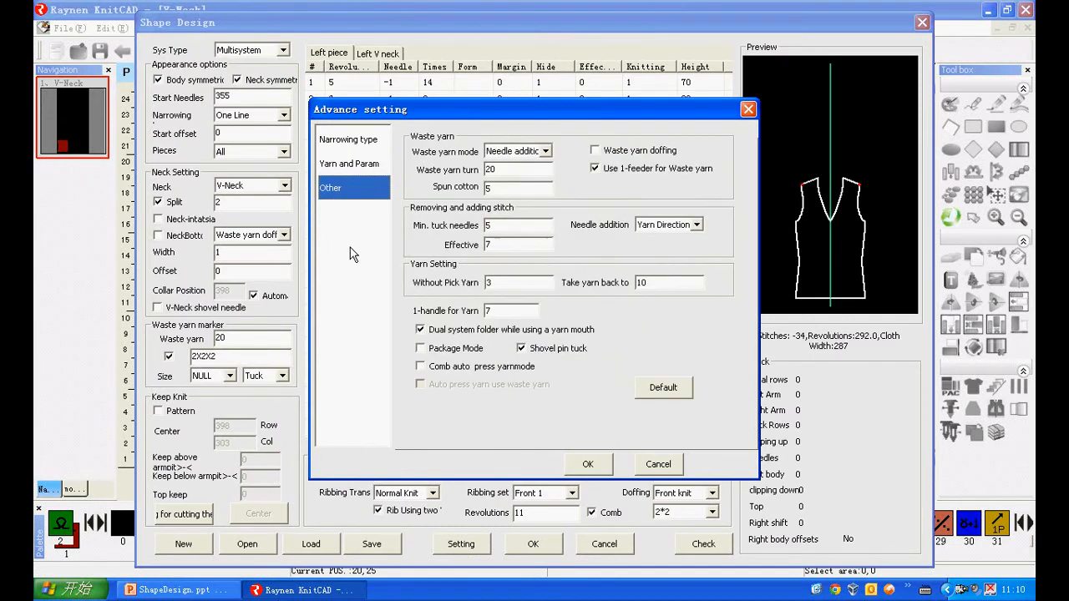
pyautogui.click(427, 369)
pyautogui.click(588, 464)
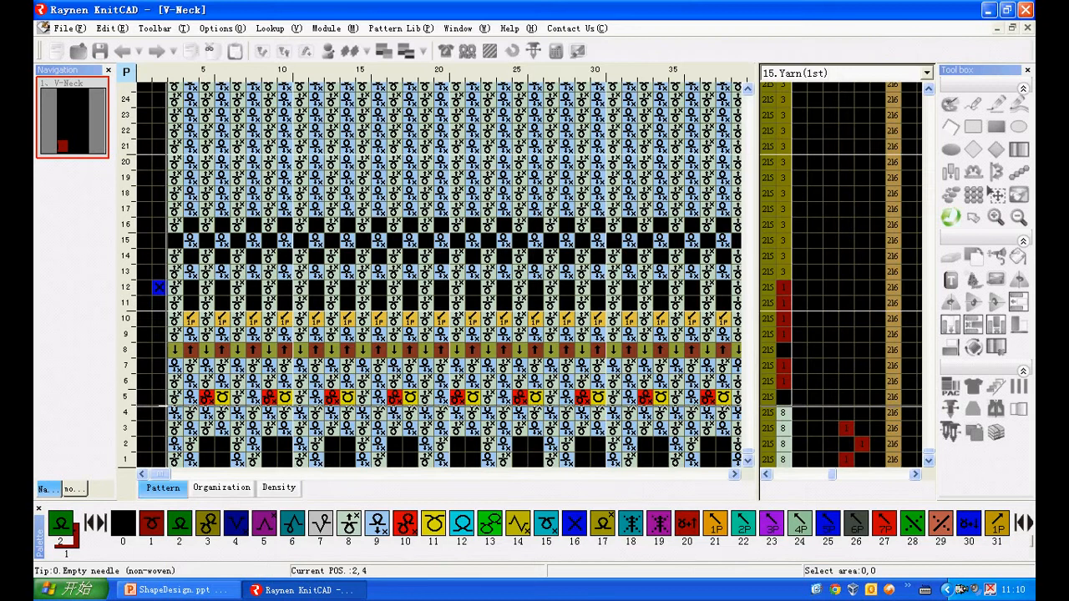
# - Select pattern row 5, show the Comb function column and set that row's comb value to 3:Auto press yarn
pyautogui.click(125, 397)
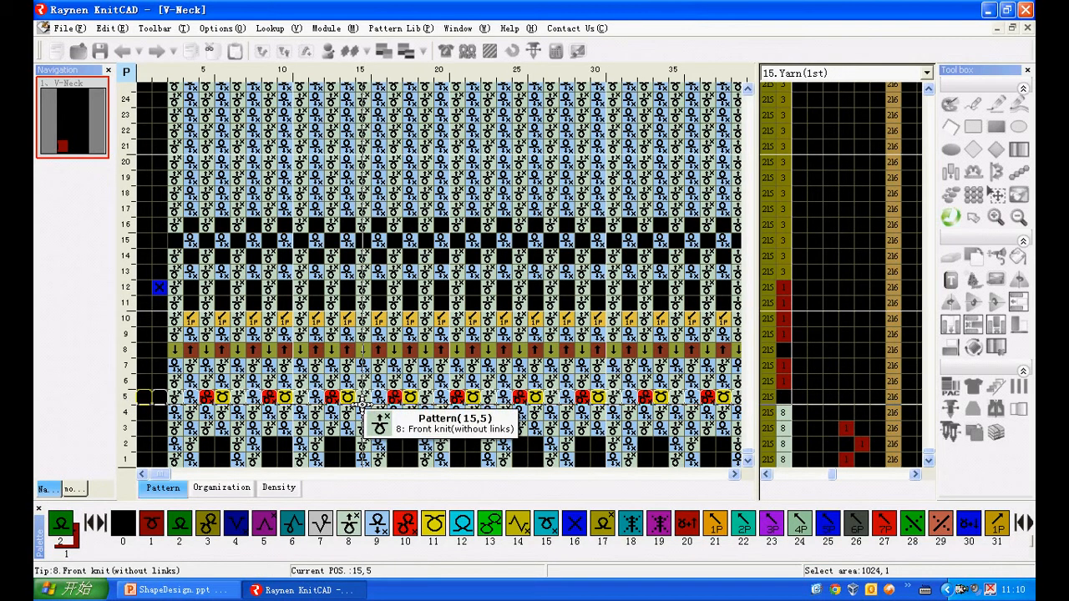
pyautogui.click(793, 73)
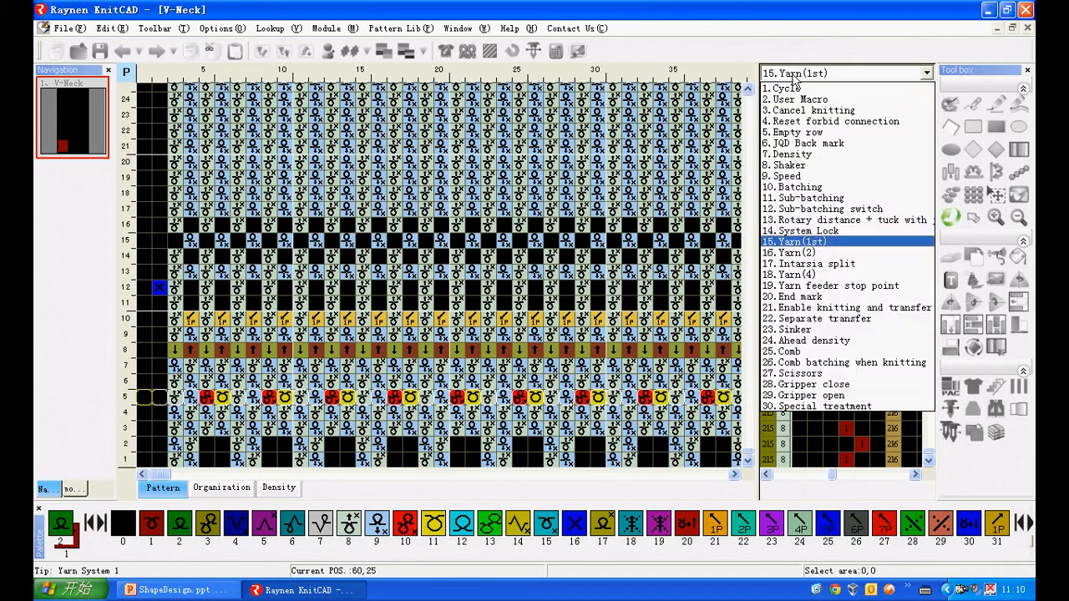
pyautogui.click(768, 374)
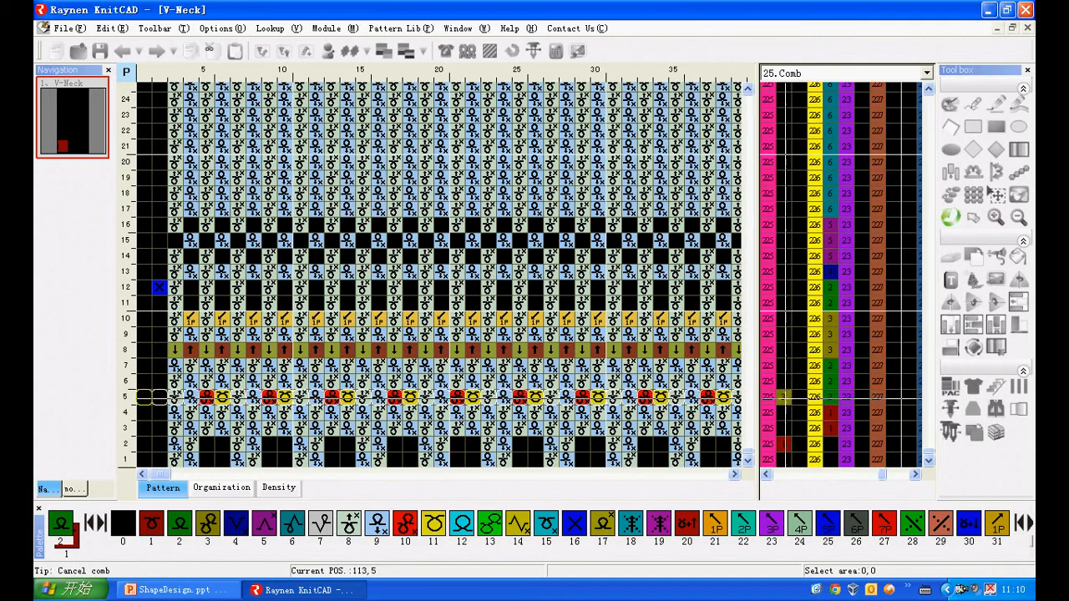
pyautogui.rightClick(783, 399)
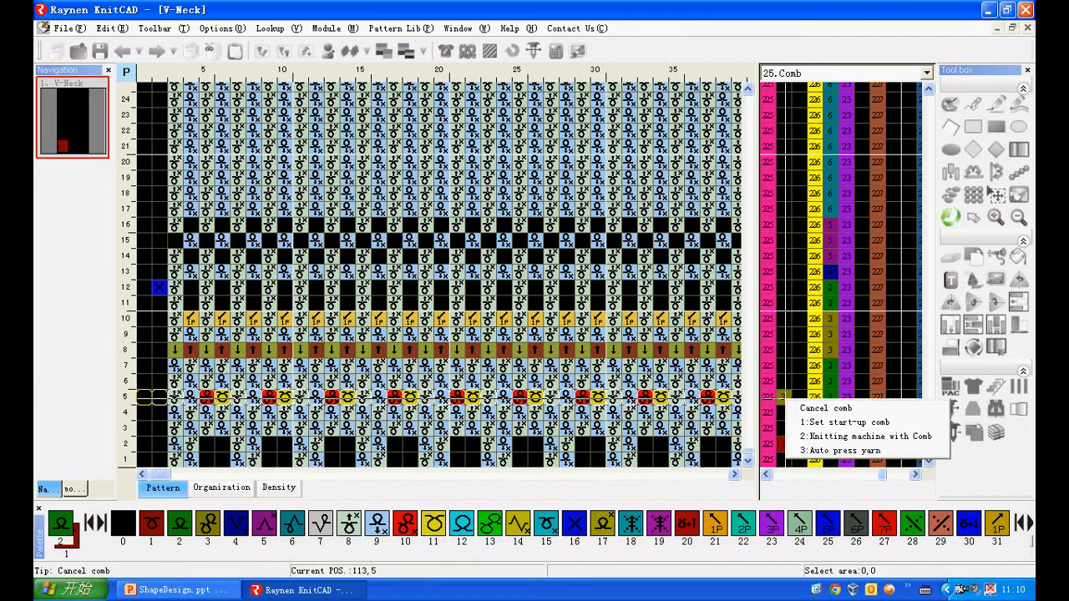
pyautogui.click(802, 451)
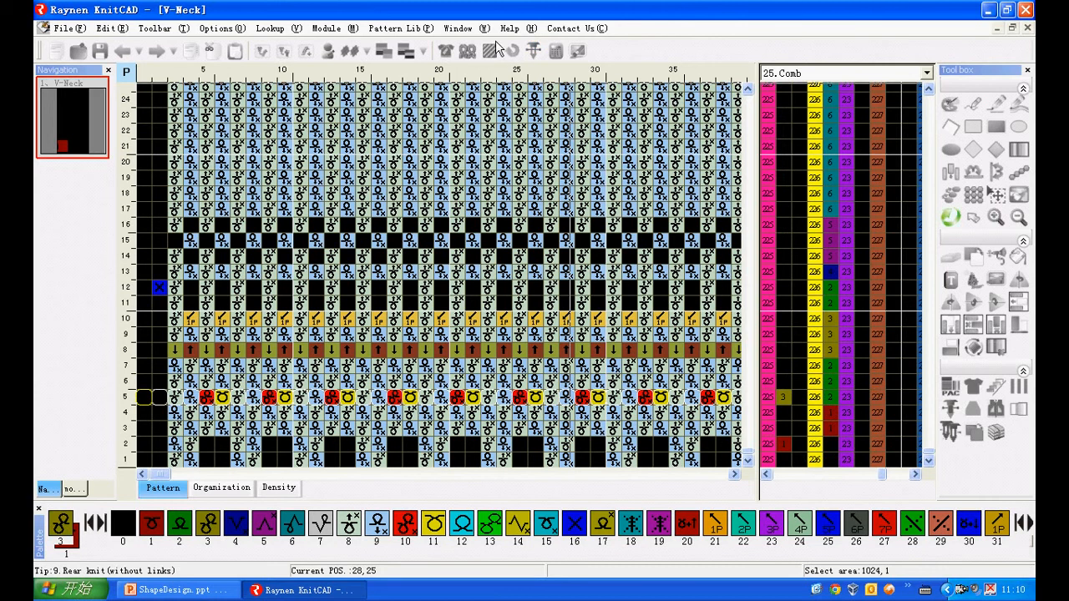
# - Compile the V-Neck pattern with the auto press yarn row and open the decompiled result
pyautogui.click(489, 53)
pyautogui.click(434, 498)
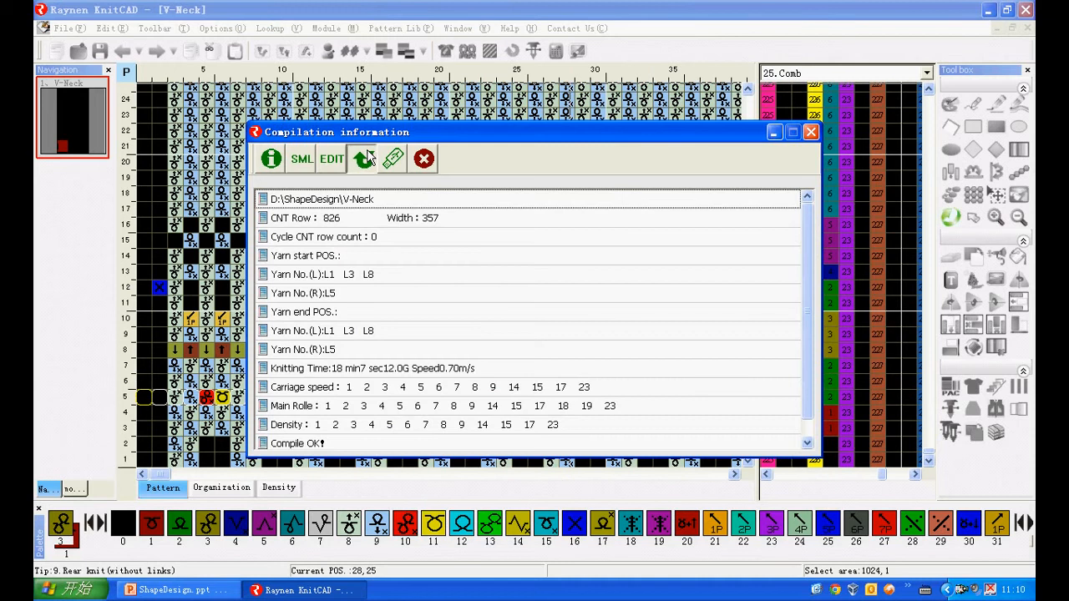
pyautogui.click(365, 159)
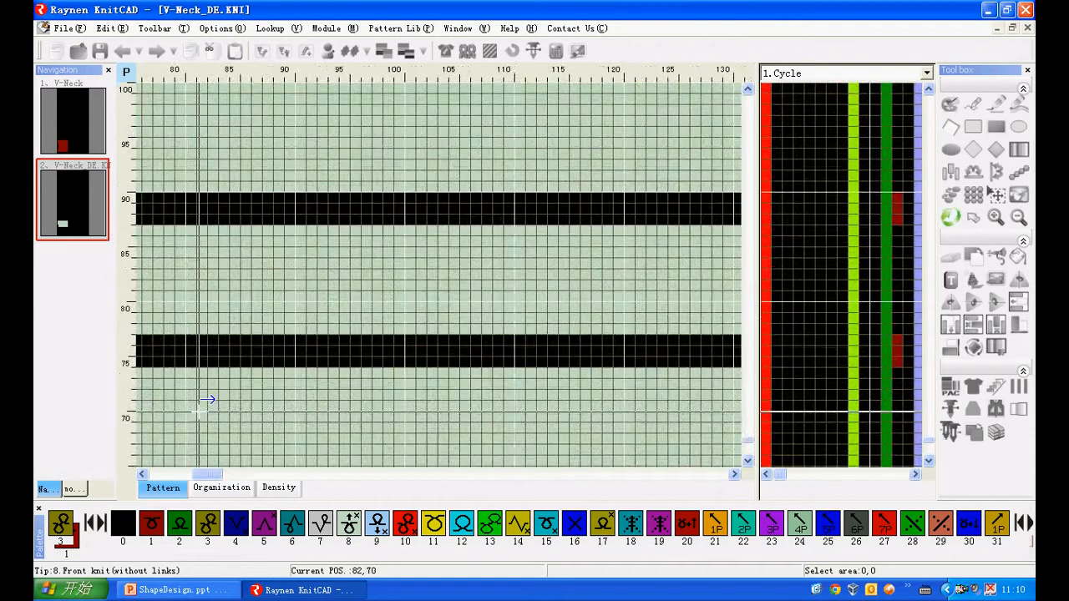
# - Examine the decompiled start rows at both side edges and check their yarn numbers in the Yarn(1st) function column
pyautogui.press('Home')
pyautogui.scroll(4, 169, 424)
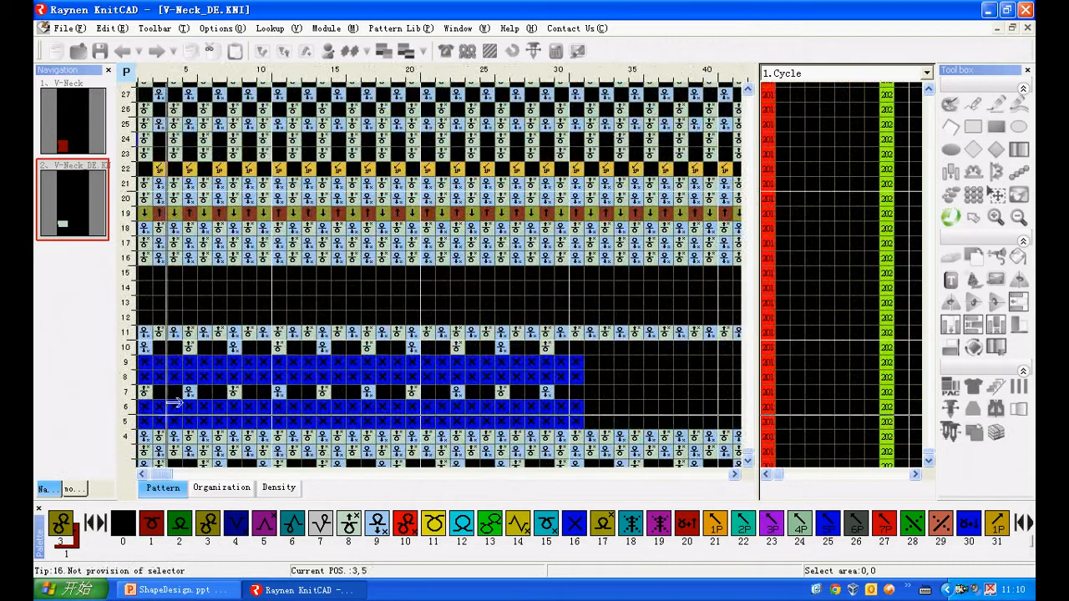
pyautogui.scroll(-5, 173, 403)
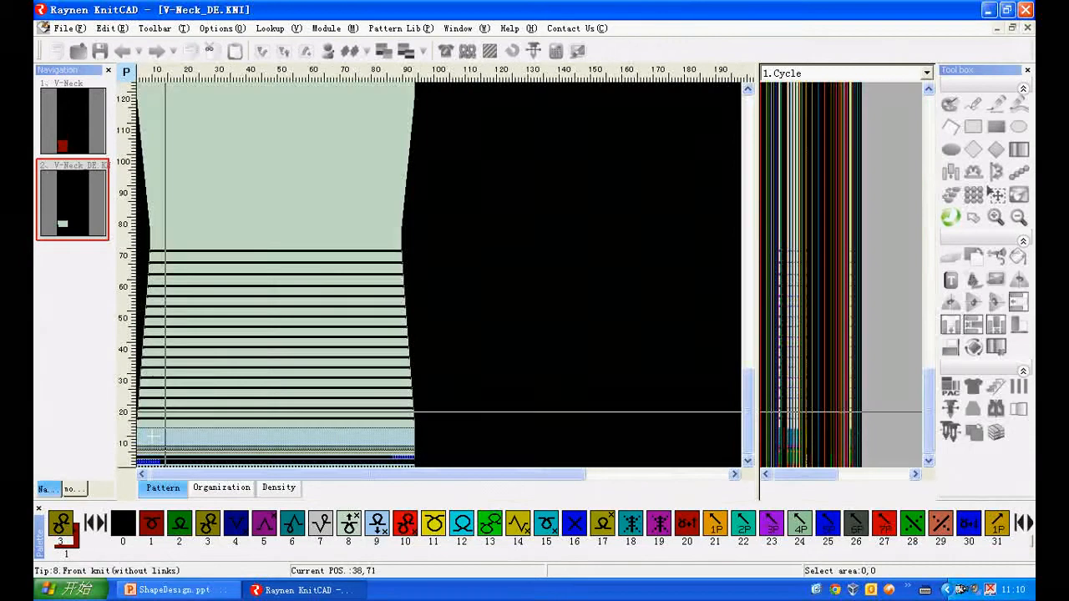
pyautogui.scroll(5, 468, 443)
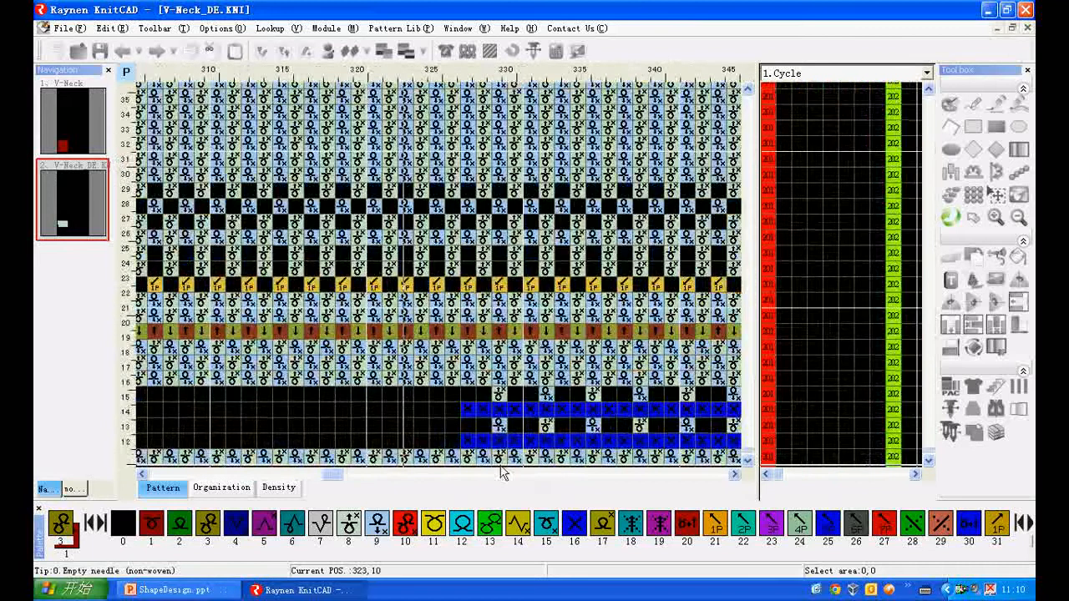
pyautogui.scroll(1, 503, 472)
pyautogui.click(869, 73)
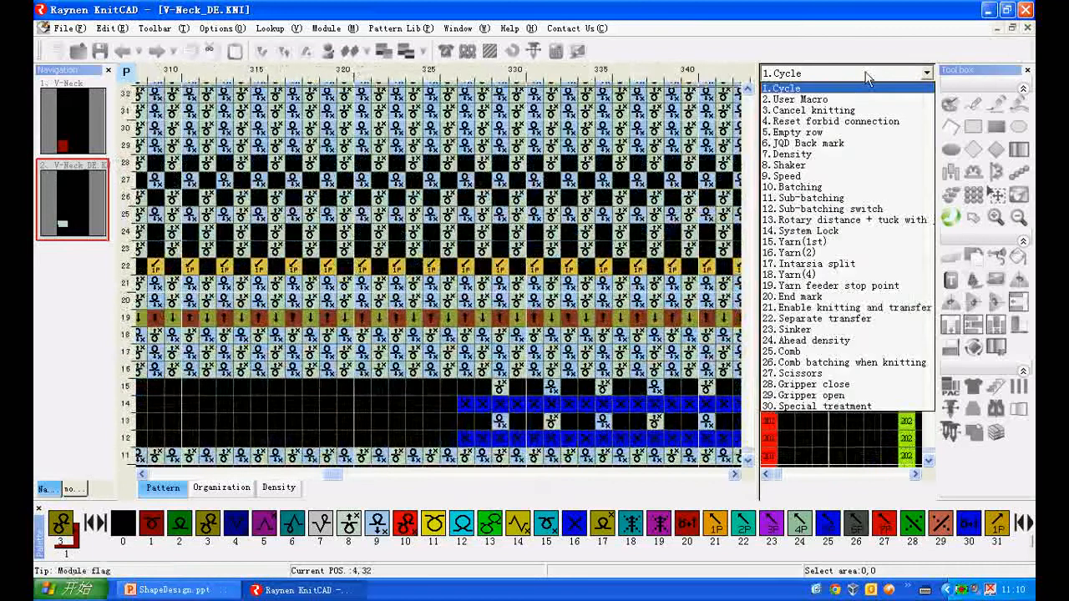
pyautogui.click(806, 241)
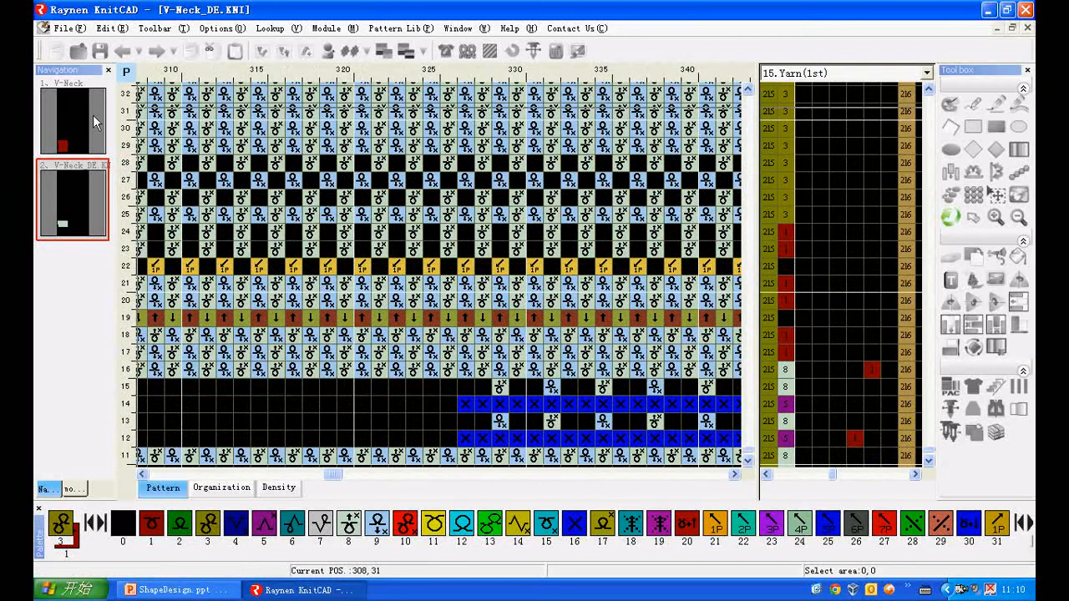
# - Return to the V-Neck pattern, review the comb auto press options in the Other advanced settings and regenerate the shape
pyautogui.click(70, 127)
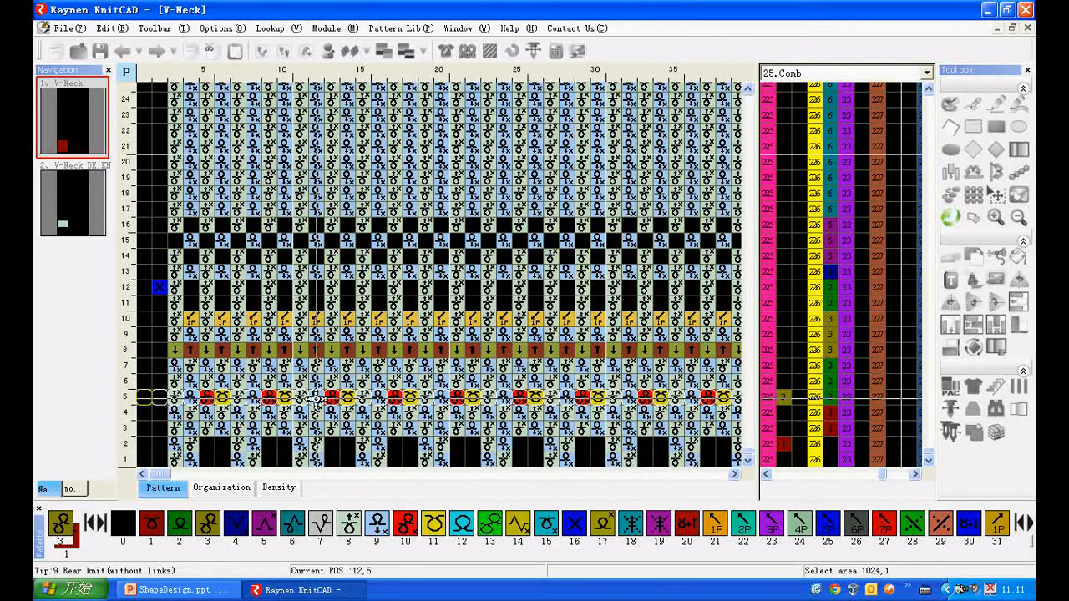
pyautogui.click(445, 51)
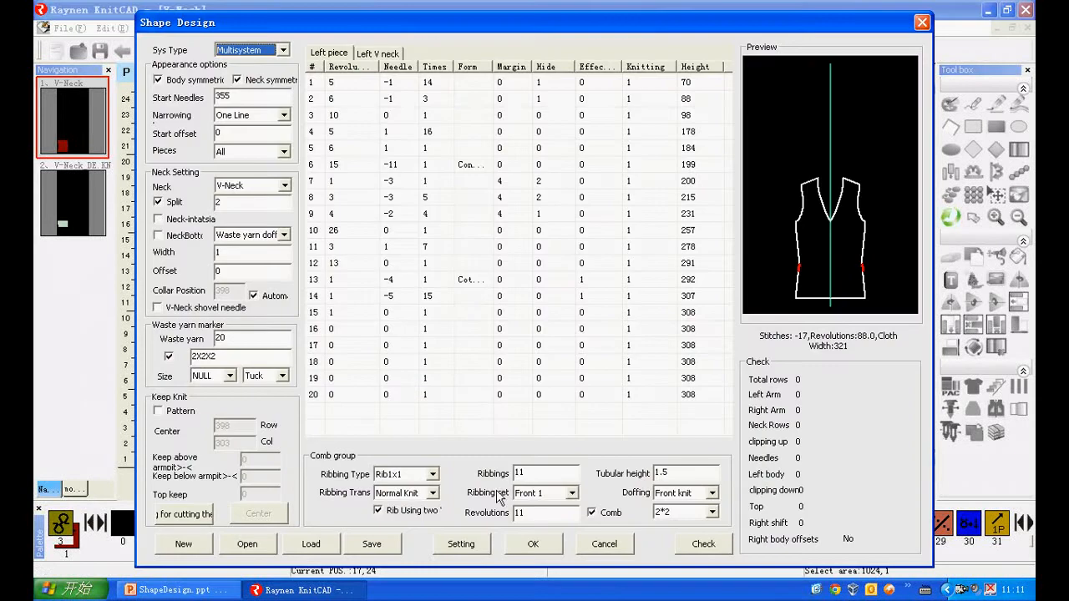
pyautogui.click(464, 546)
pyautogui.click(342, 195)
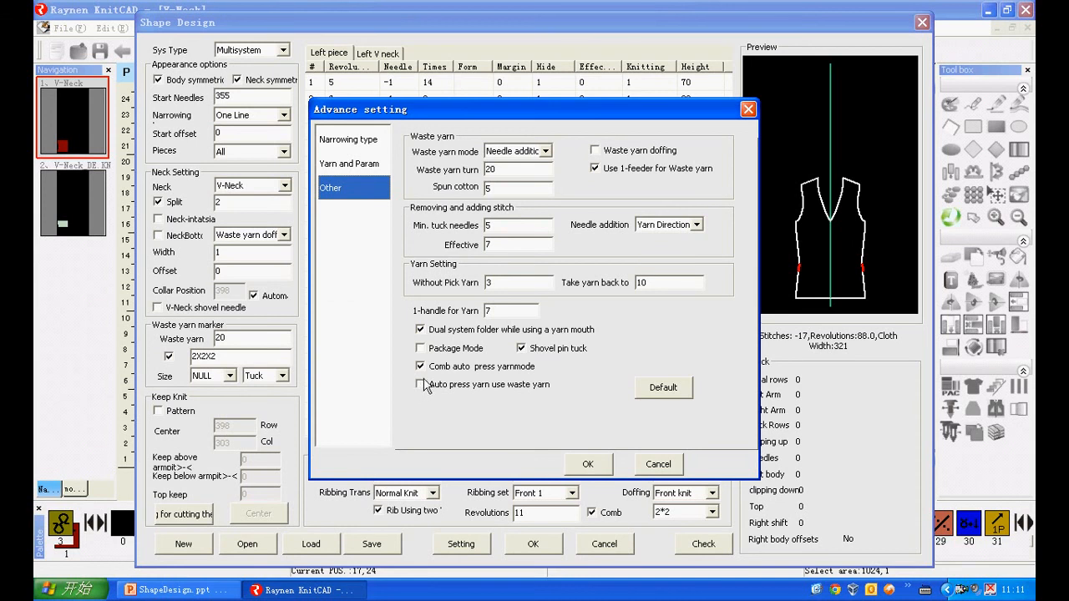
pyautogui.click(588, 464)
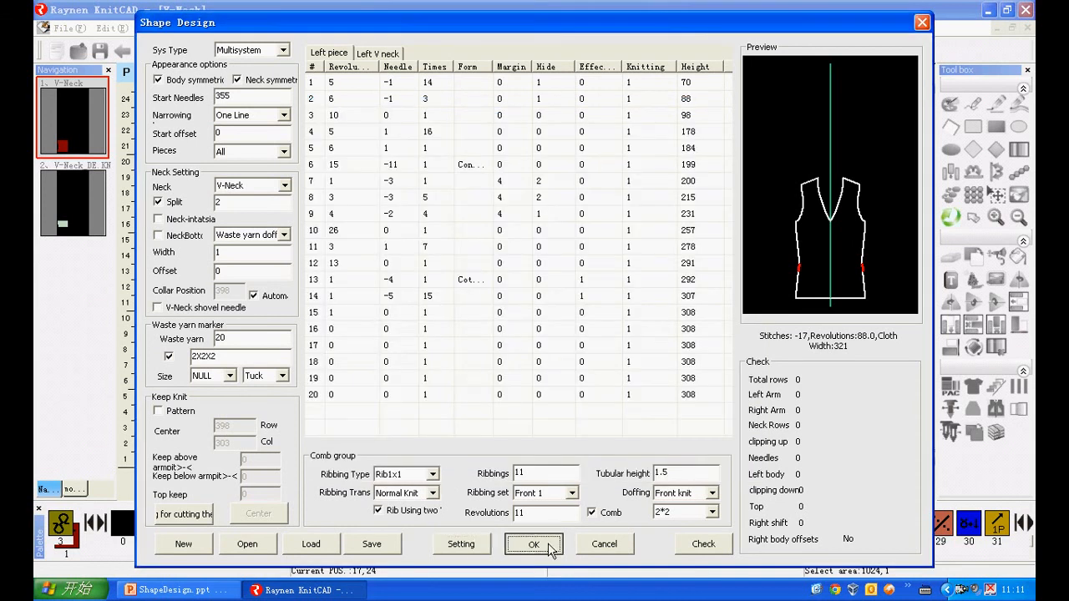
pyautogui.click(535, 544)
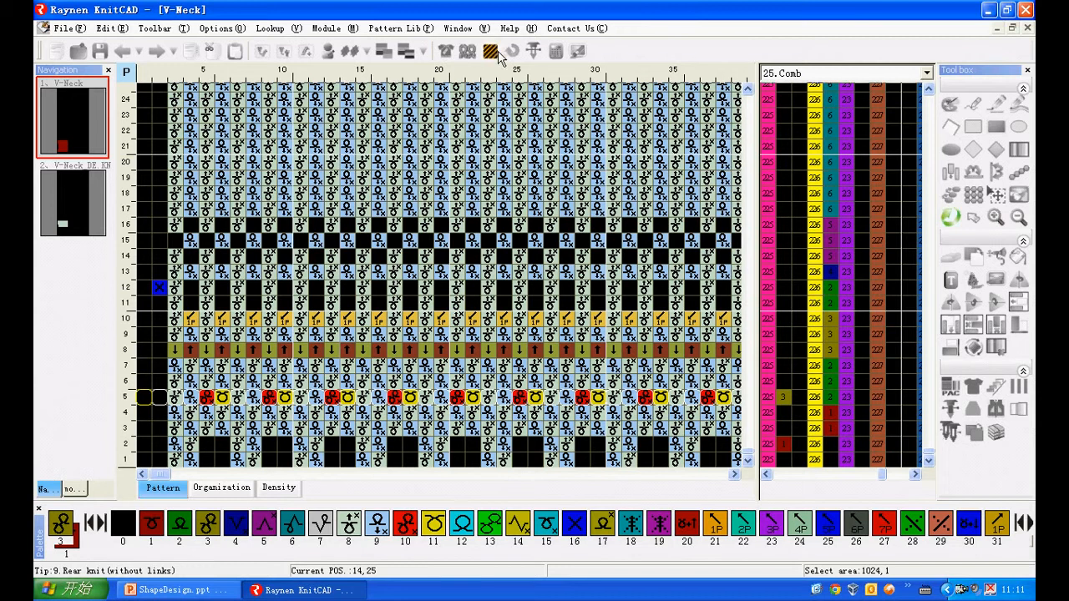
# - Compile the regenerated V-Neck pattern and open its decompiled result
pyautogui.click(491, 55)
pyautogui.click(423, 500)
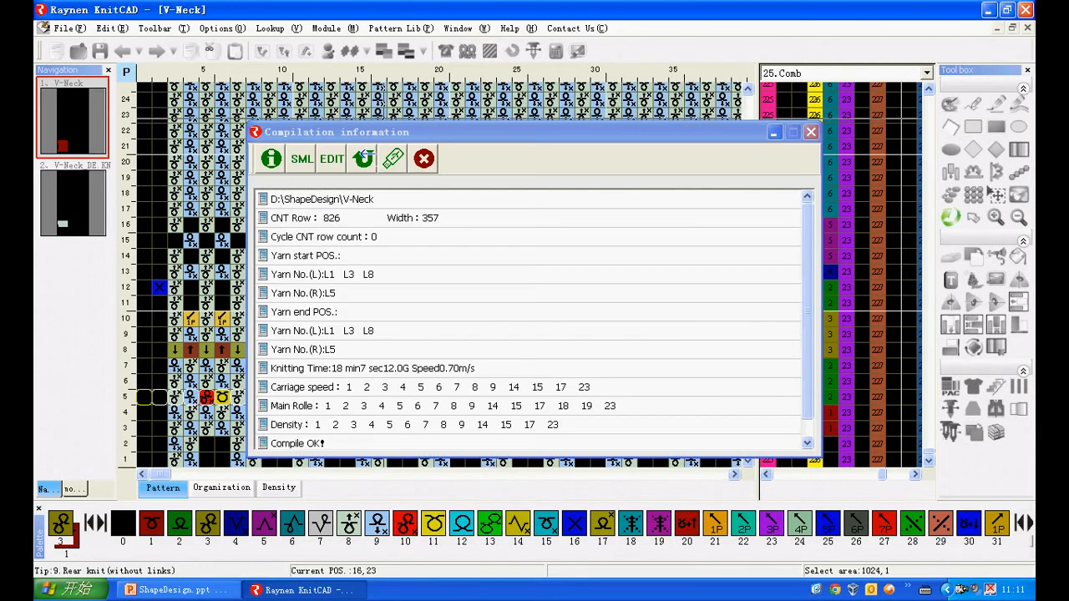
pyautogui.click(363, 158)
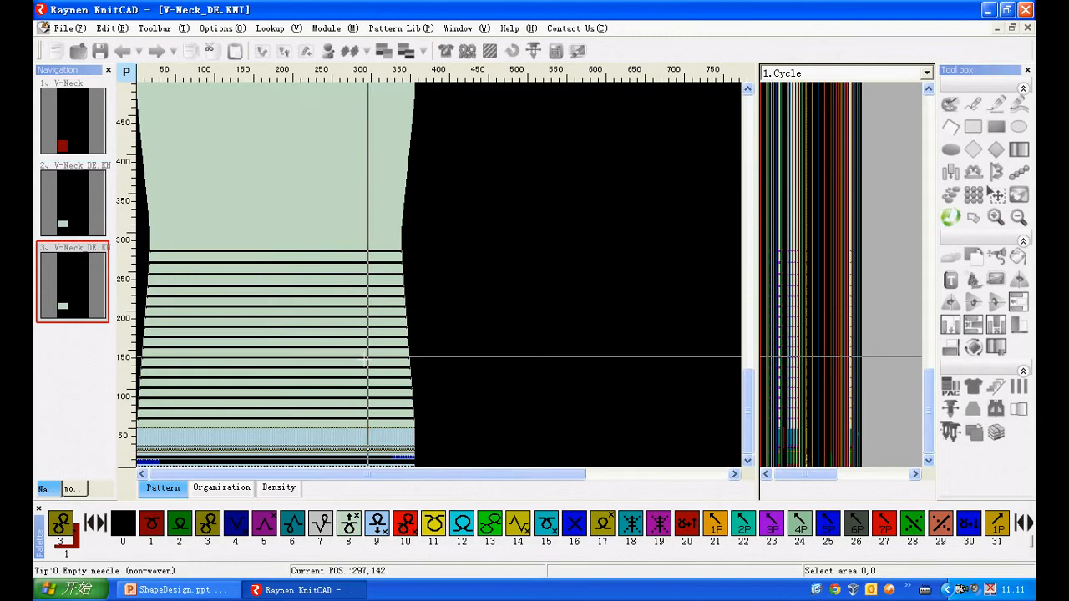
# - Inspect the new decompiled pattern's comb start rows at both edges against the Yarn(1st) function column
pyautogui.scroll(4, 347, 368)
pyautogui.press('Home')
pyautogui.scroll(1, 391, 368)
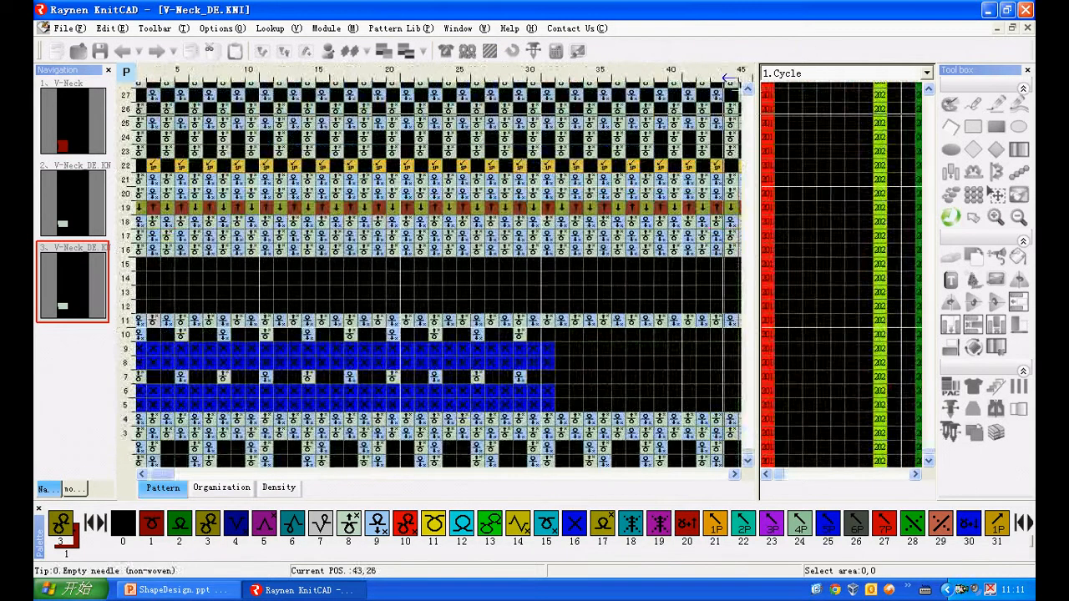
pyautogui.click(818, 72)
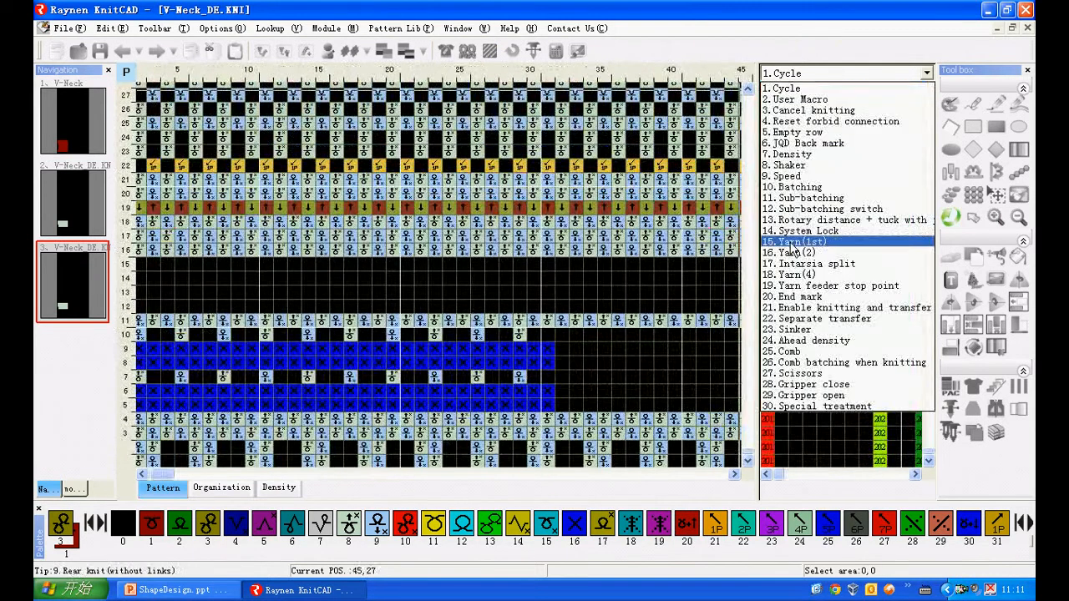
pyautogui.click(797, 242)
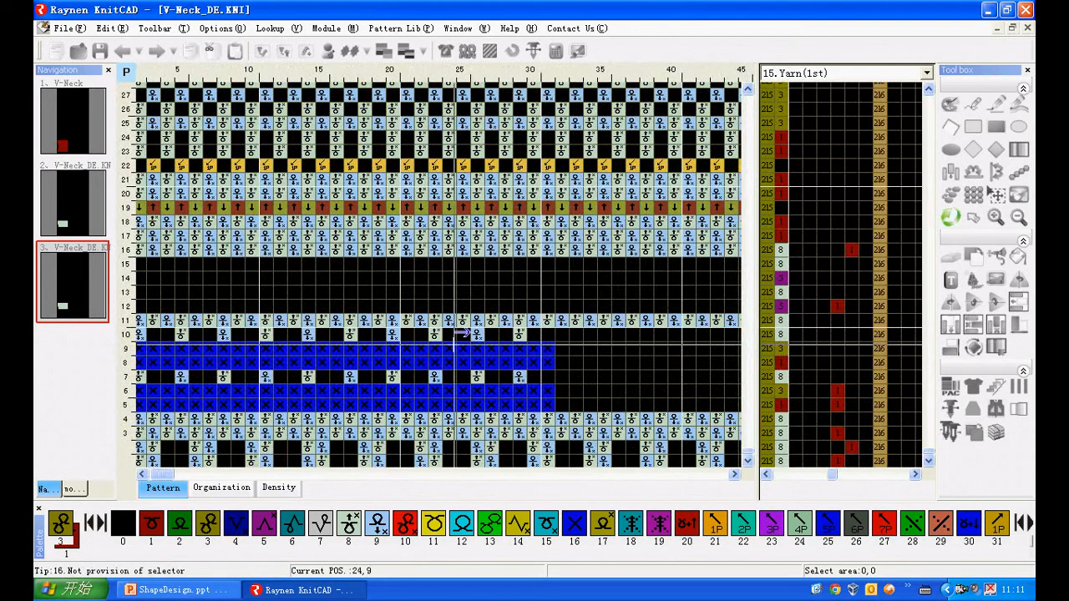
pyautogui.scroll(-3, 587, 303)
pyautogui.scroll(3, 401, 455)
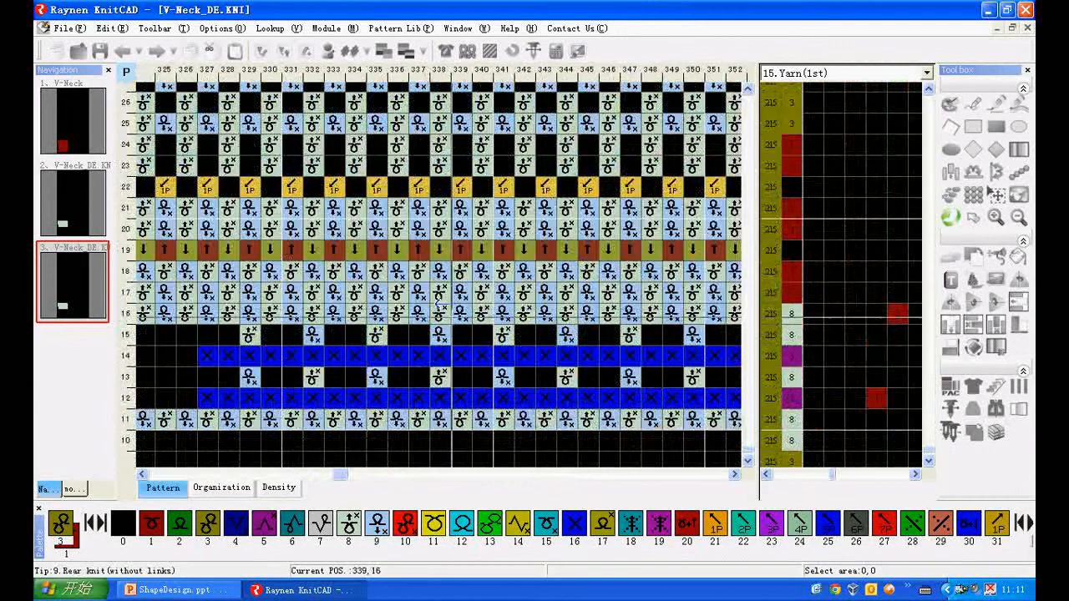
# - Check Auto press yarn use waste yarn in the shape's Other advanced settings and regenerate the pattern
pyautogui.click(466, 51)
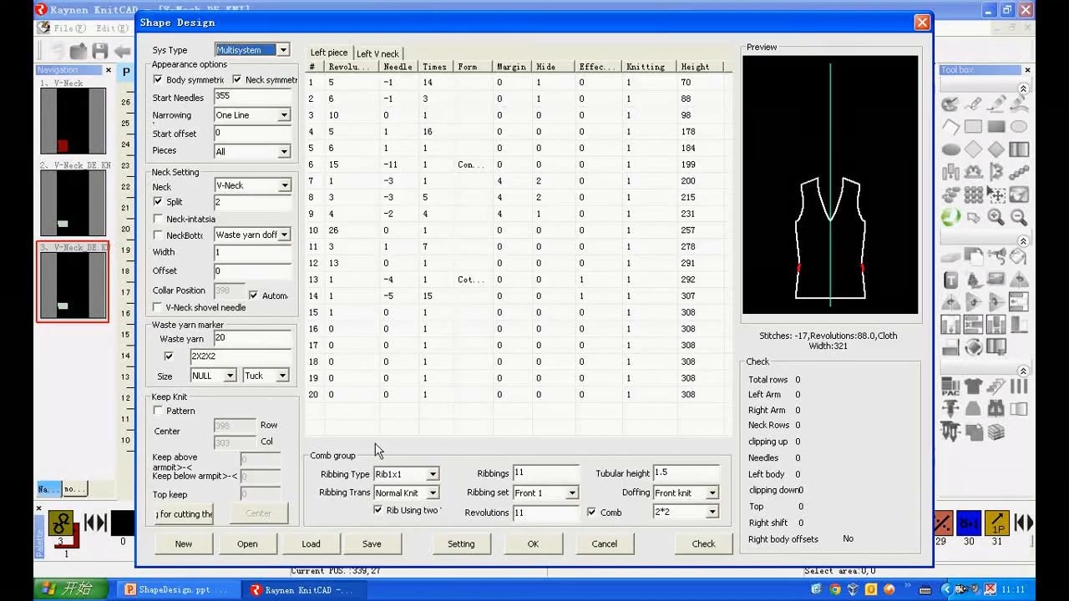
pyautogui.click(464, 548)
pyautogui.click(339, 195)
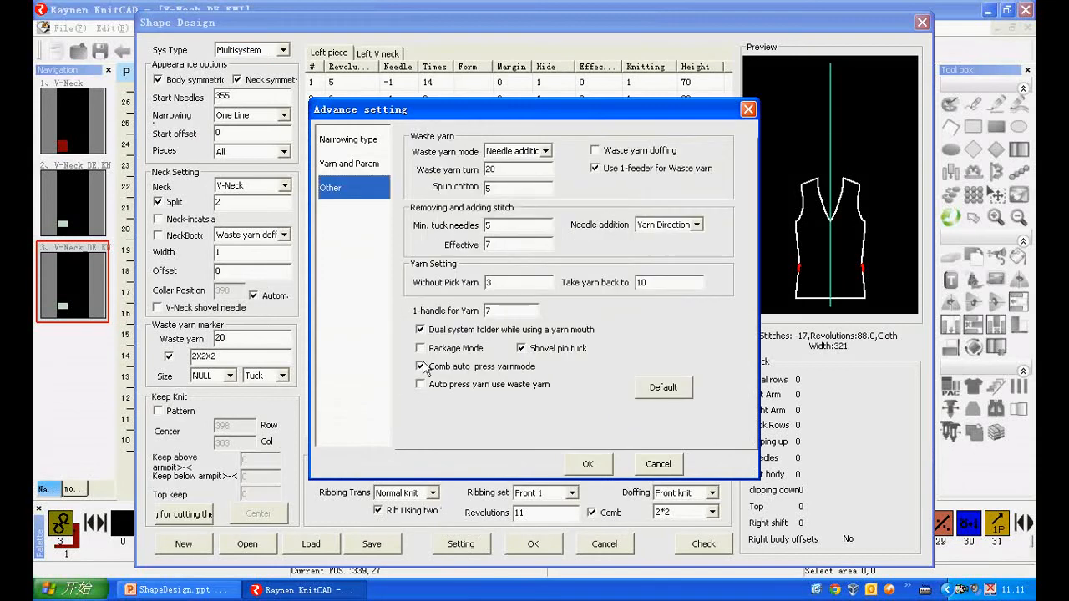
pyautogui.click(433, 385)
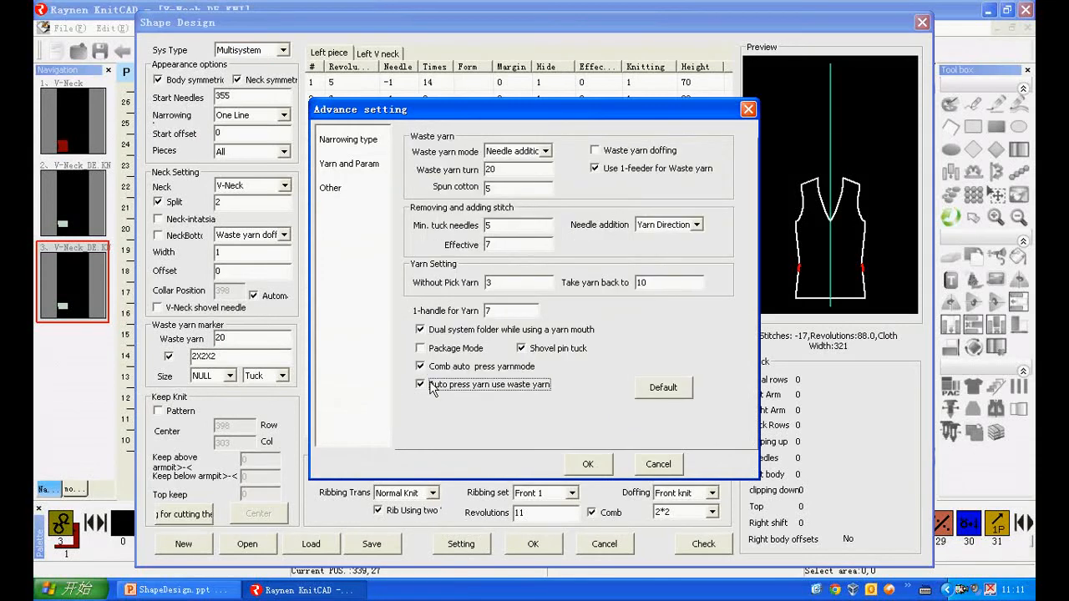
pyautogui.click(587, 466)
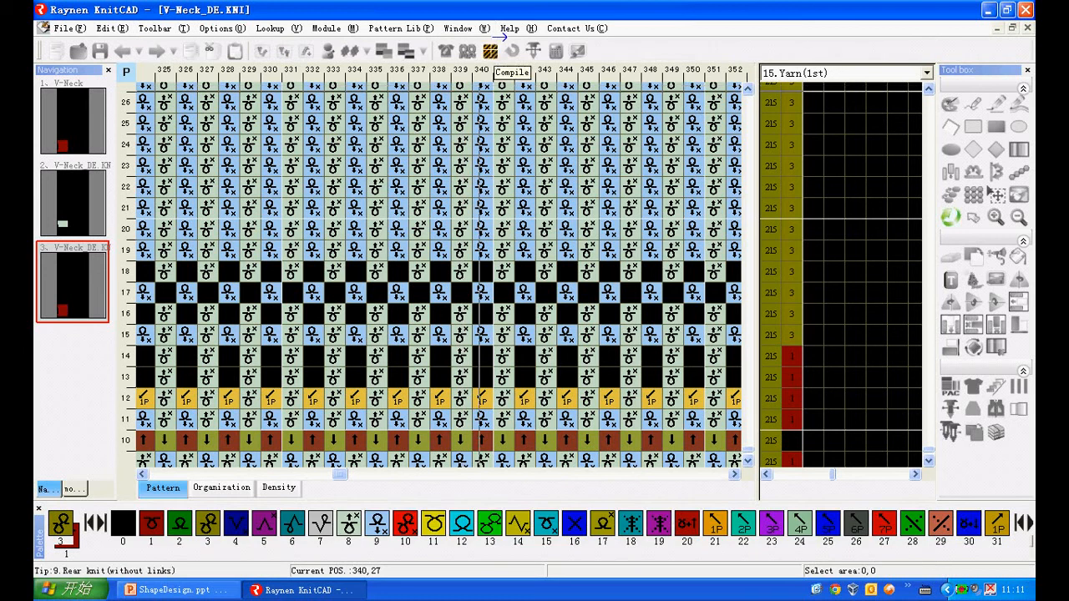
# - Compile the waste-yarn version as V-Neck_DE, open its decompiled result and inspect the comb start rows
pyautogui.click(491, 52)
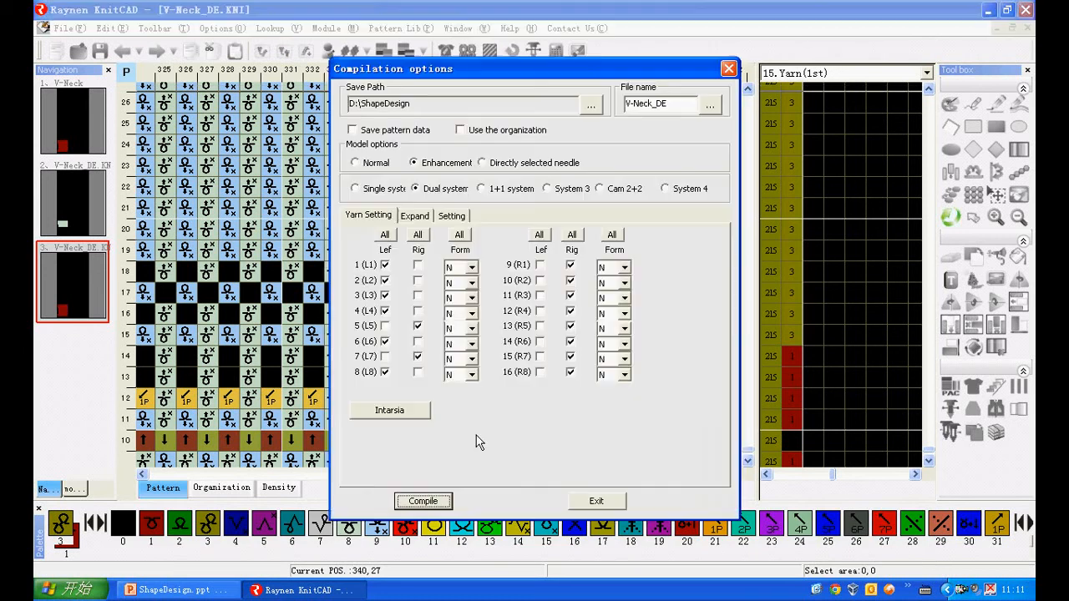
pyautogui.click(449, 502)
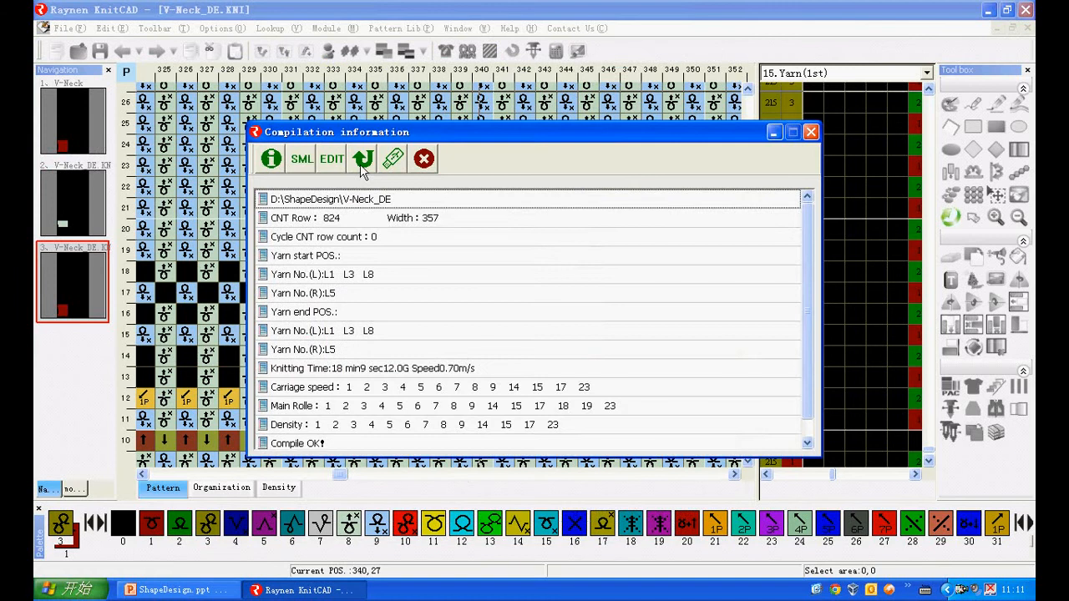
pyautogui.click(362, 161)
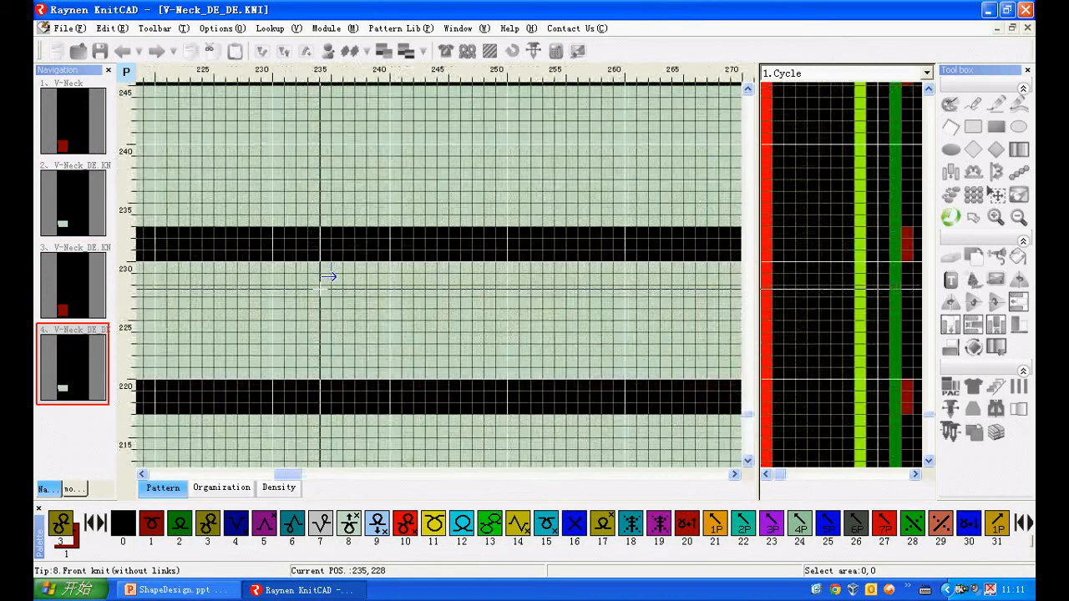
pyautogui.press('Home')
pyautogui.scroll(1, 320, 289)
pyautogui.scroll(1, 303, 341)
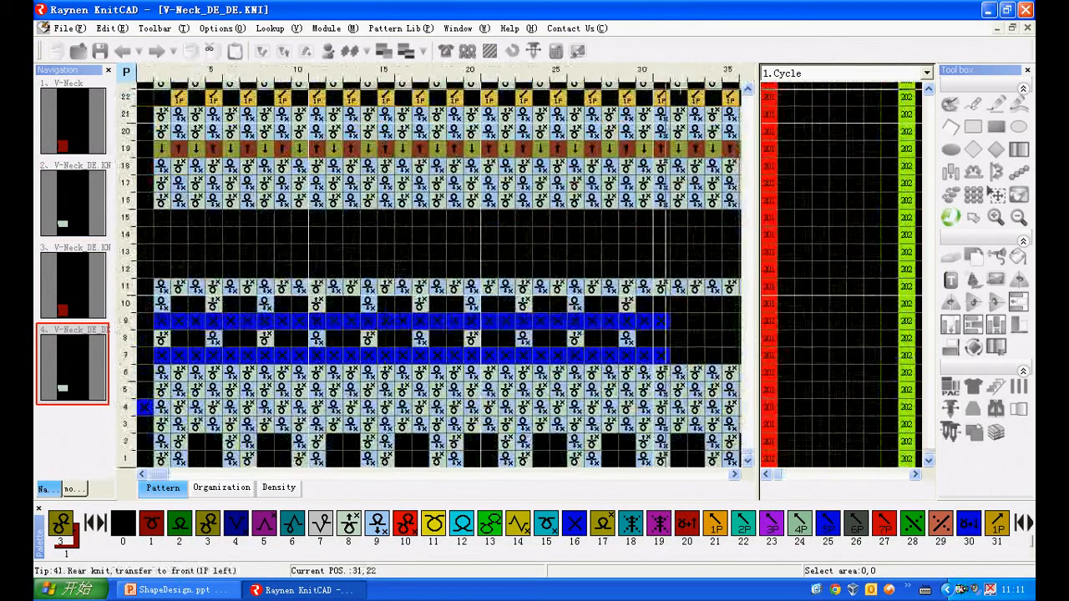
# - Examine the waste-yarn version's comb start rows at both edges against the Yarn(1st) function column
pyautogui.click(789, 74)
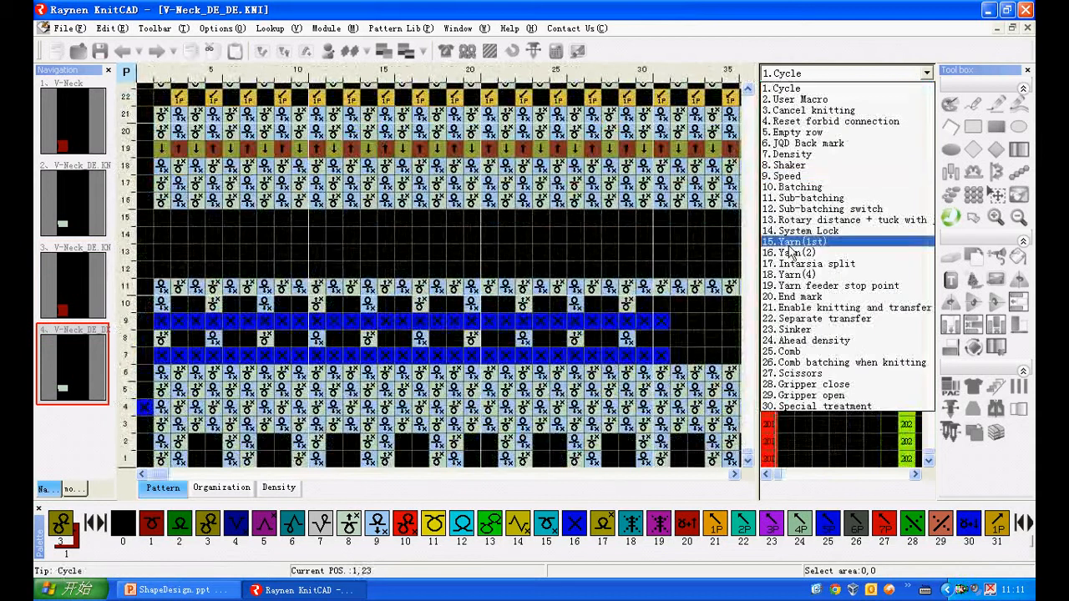
pyautogui.click(789, 244)
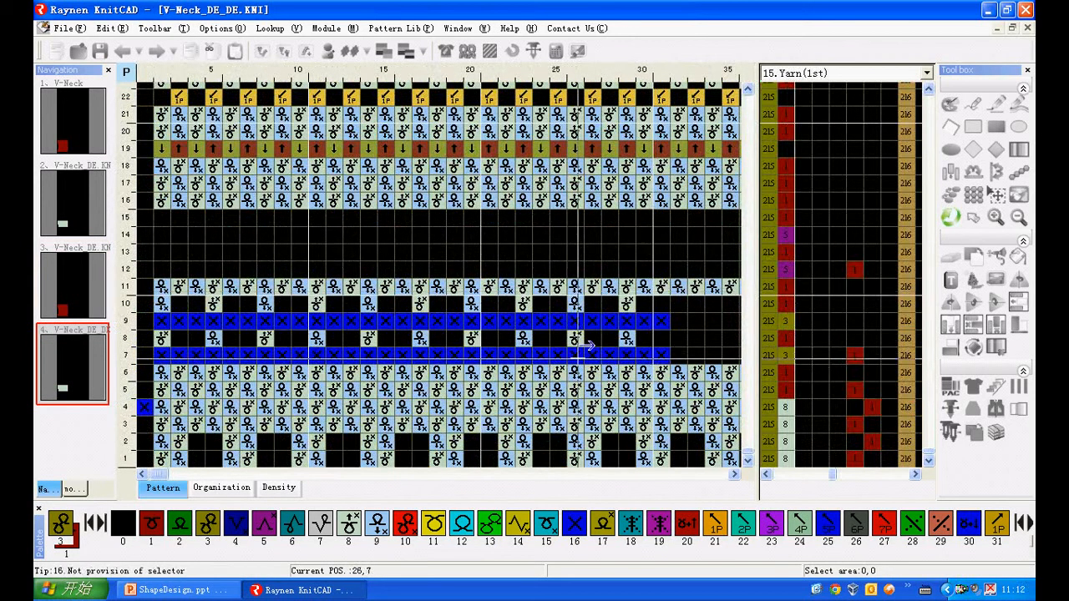
pyautogui.scroll(-1, 512, 302)
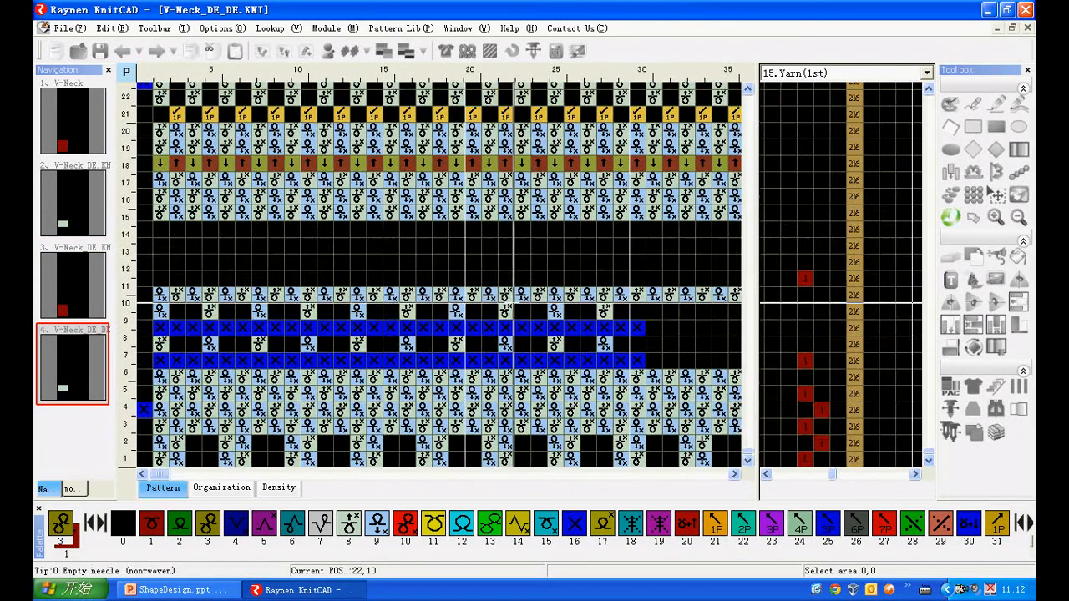
pyautogui.scroll(-6, 501, 322)
pyautogui.scroll(4, 417, 463)
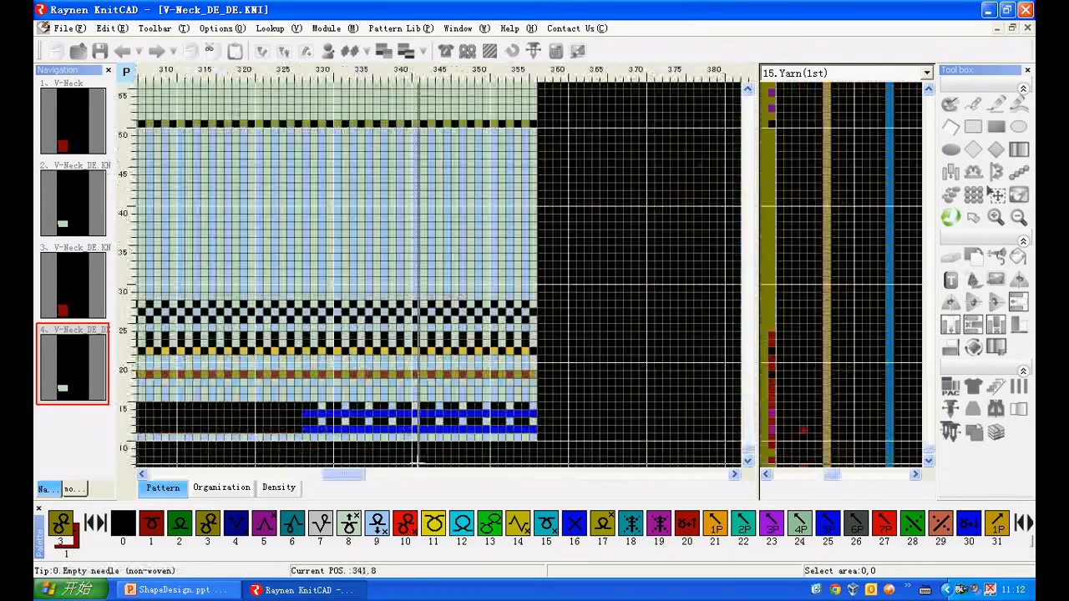
pyautogui.scroll(3, 417, 462)
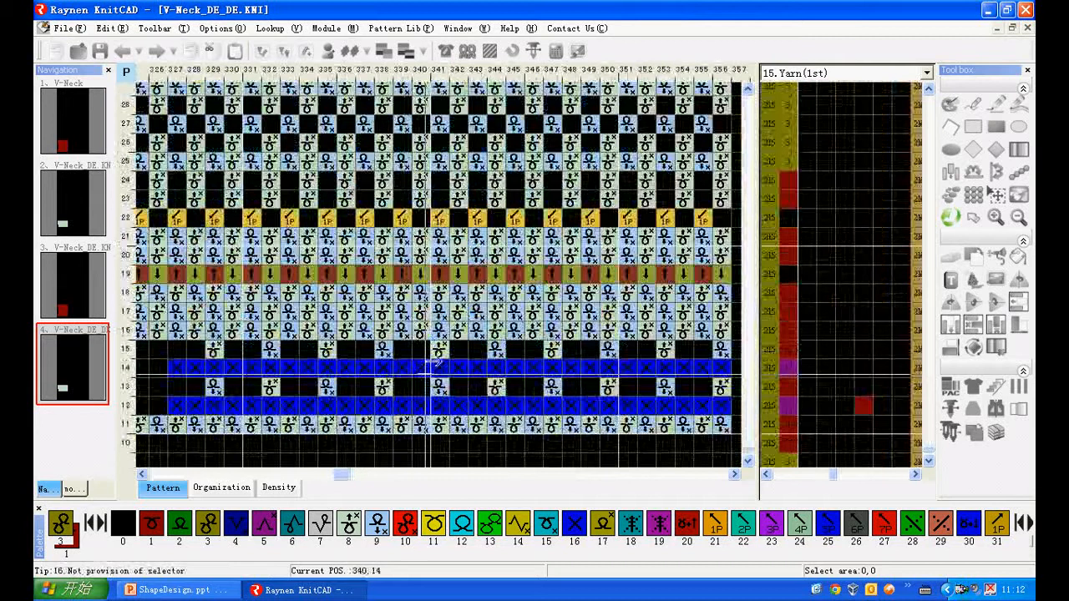
pyautogui.scroll(-1, 467, 167)
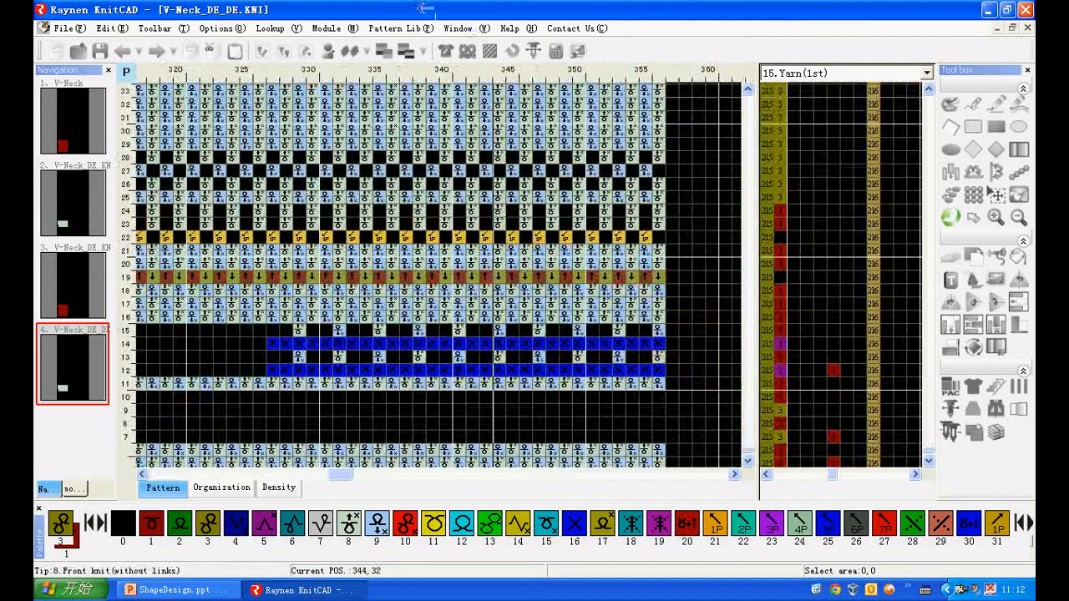
# - Turn off Comb auto press yarn mode and turn on Package Mode in the shape's Other advanced settings
pyautogui.click(445, 51)
pyautogui.click(462, 544)
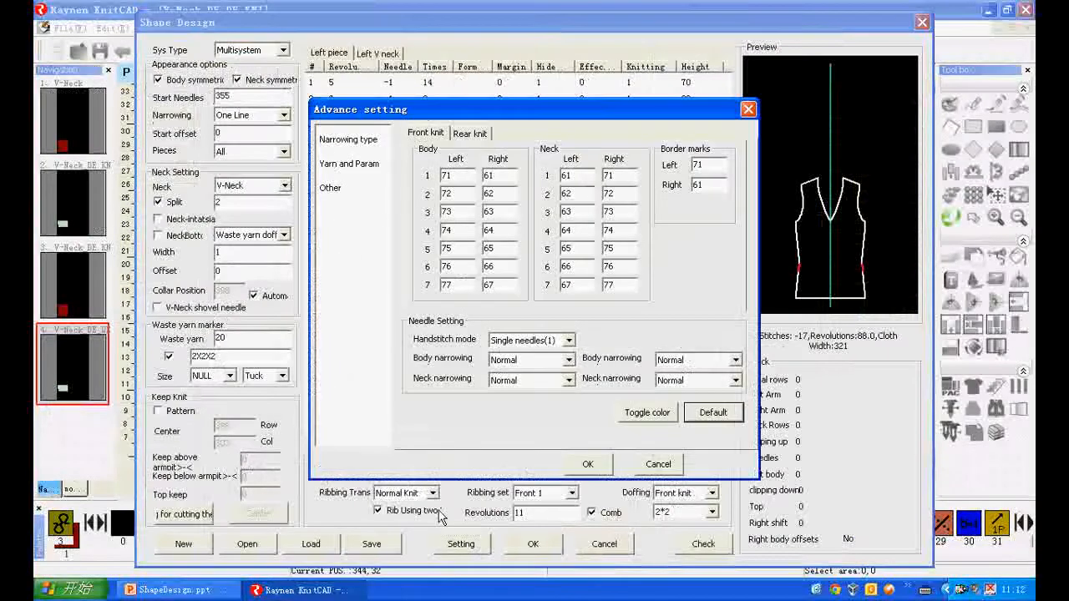
pyautogui.click(338, 191)
pyautogui.click(427, 385)
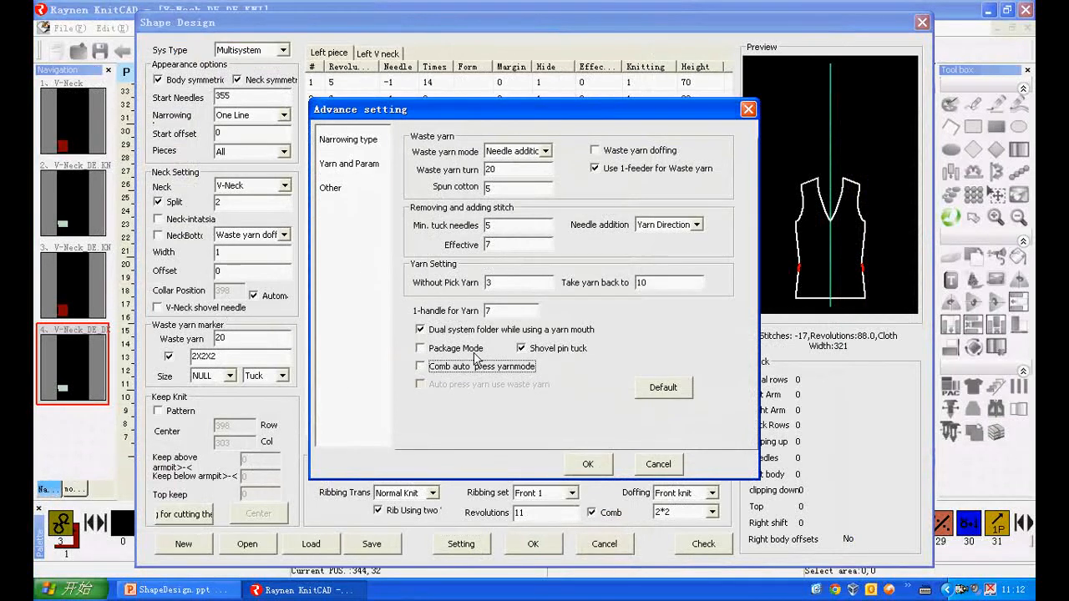
pyautogui.click(428, 350)
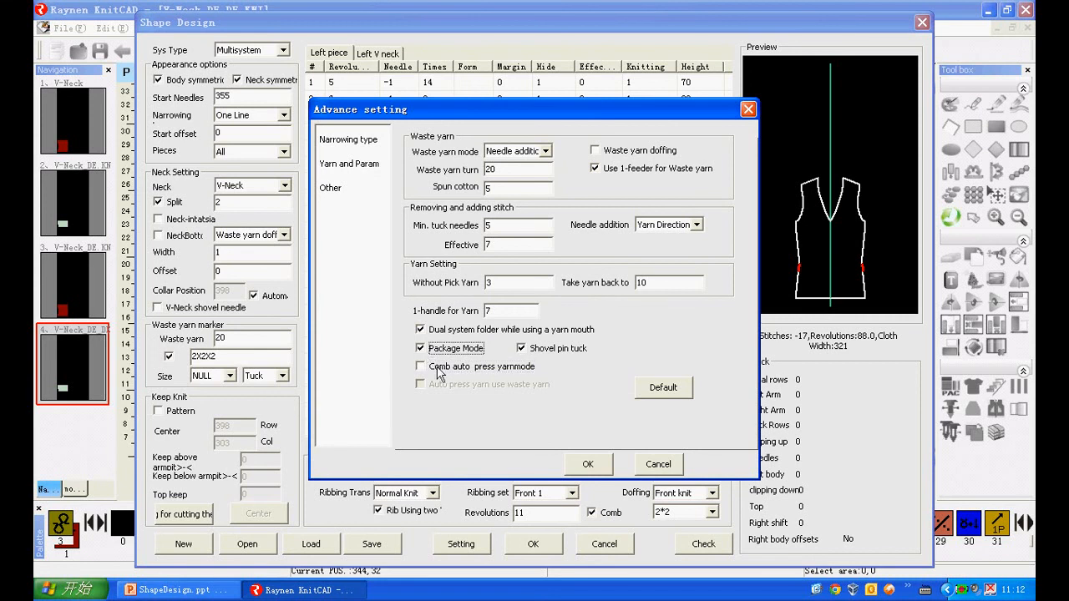
# - Apply the advanced settings, disable the Comb option for the shape and regenerate the V-Neck pattern
pyautogui.click(588, 464)
pyautogui.click(592, 513)
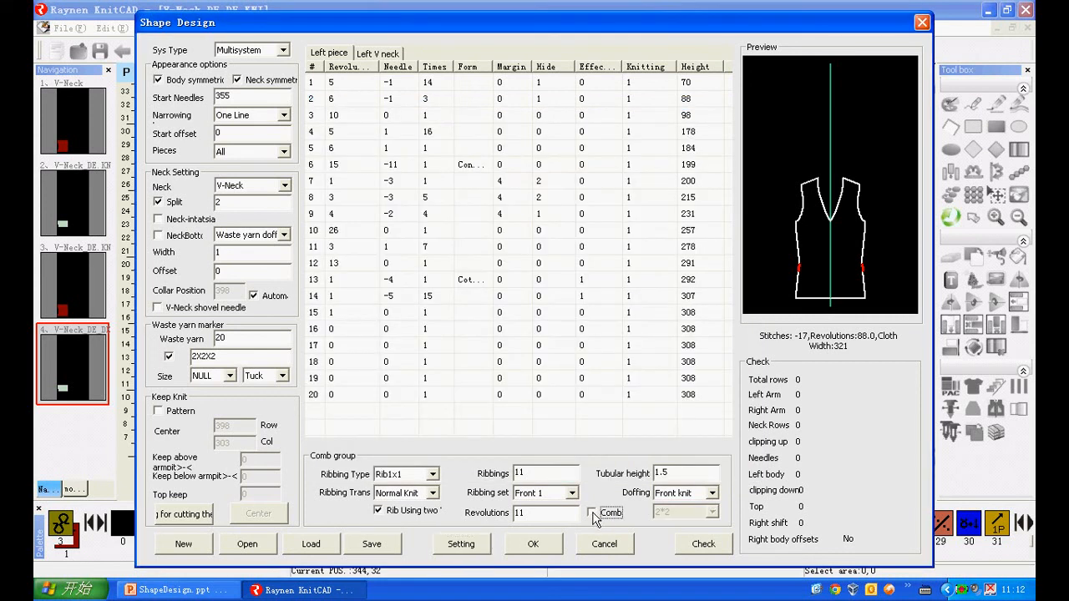
pyautogui.click(534, 545)
# - Examine the package color codes in the generated bind-off and narrowing rows at both armhole edges
pyautogui.scroll(-5, 514, 336)
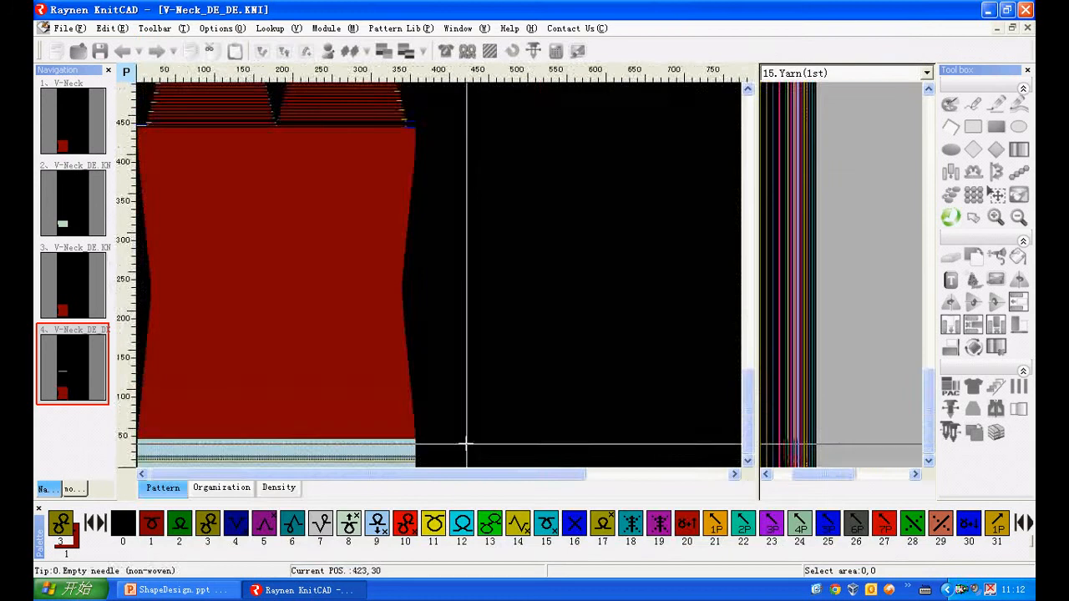
pyautogui.moveTo(748, 428); pyautogui.dragTo(748, 377)
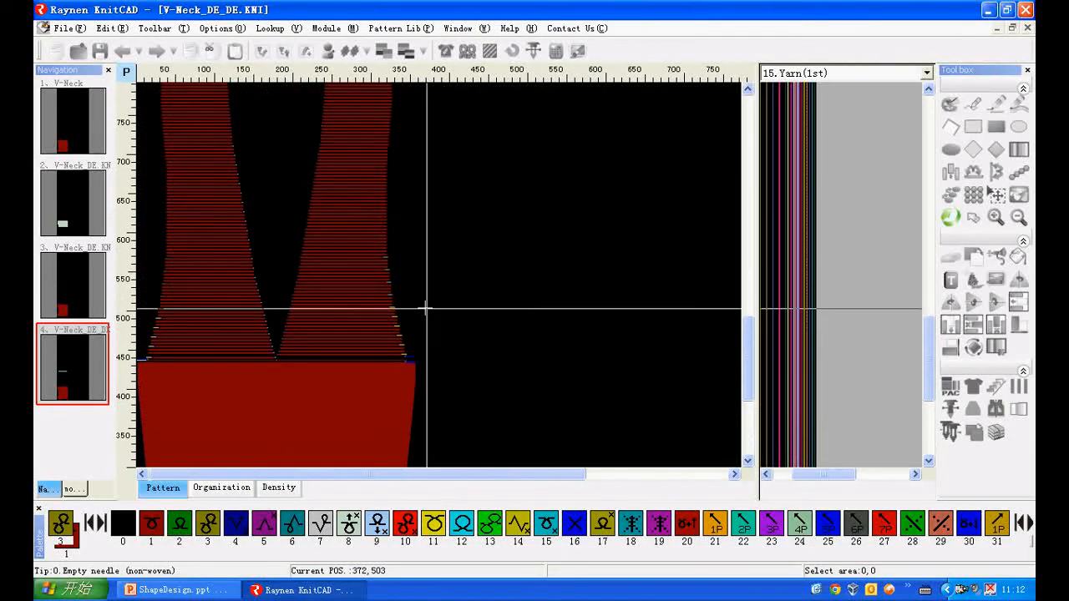
pyautogui.scroll(4, 408, 354)
pyautogui.scroll(2, 431, 364)
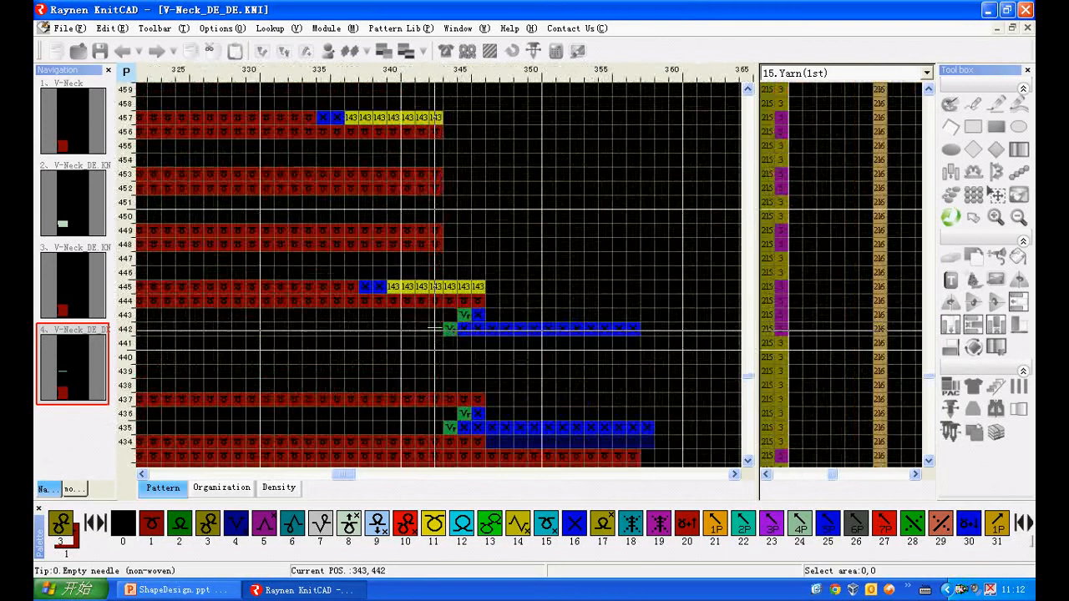
pyautogui.scroll(-6, 411, 331)
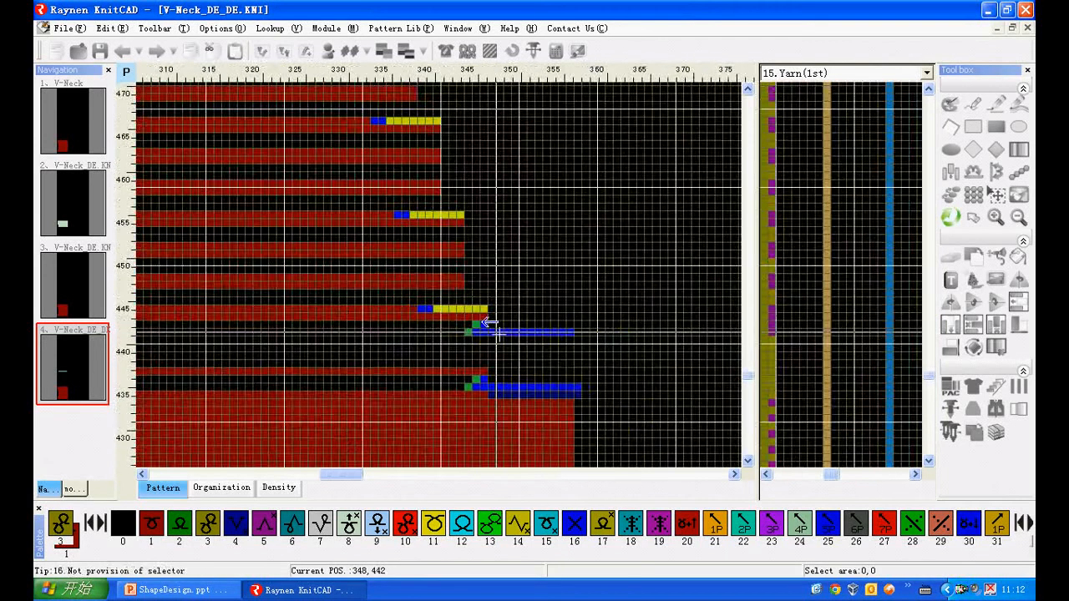
pyautogui.scroll(6, 159, 331)
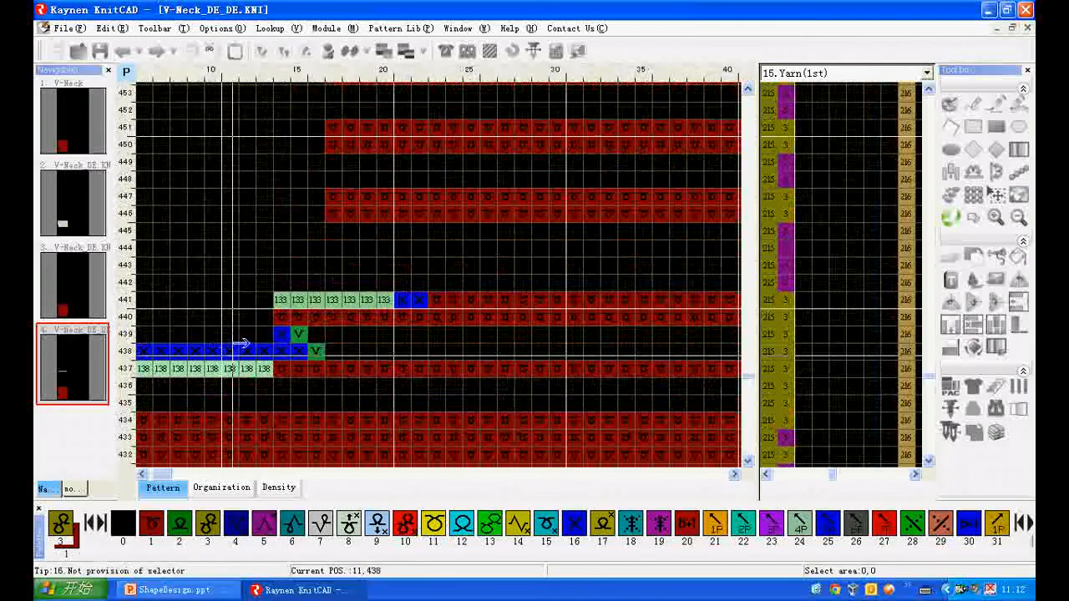
pyautogui.scroll(2, 239, 345)
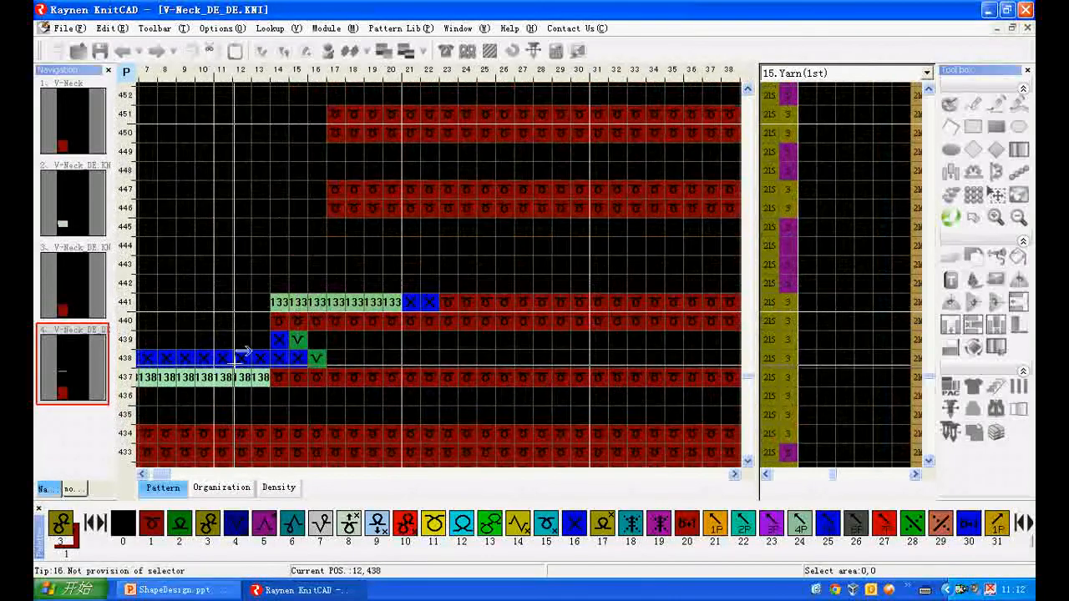
# - Add the Bind off (BO) package from PAC_Shape Add sub Needle to the pattern's selected modules
pyautogui.click(490, 52)
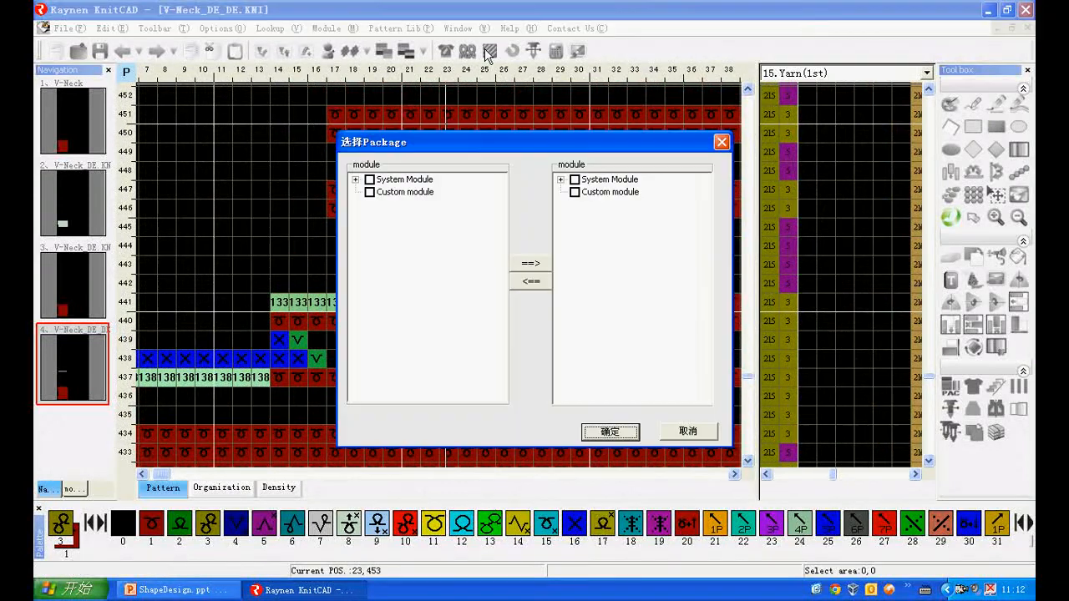
pyautogui.click(355, 180)
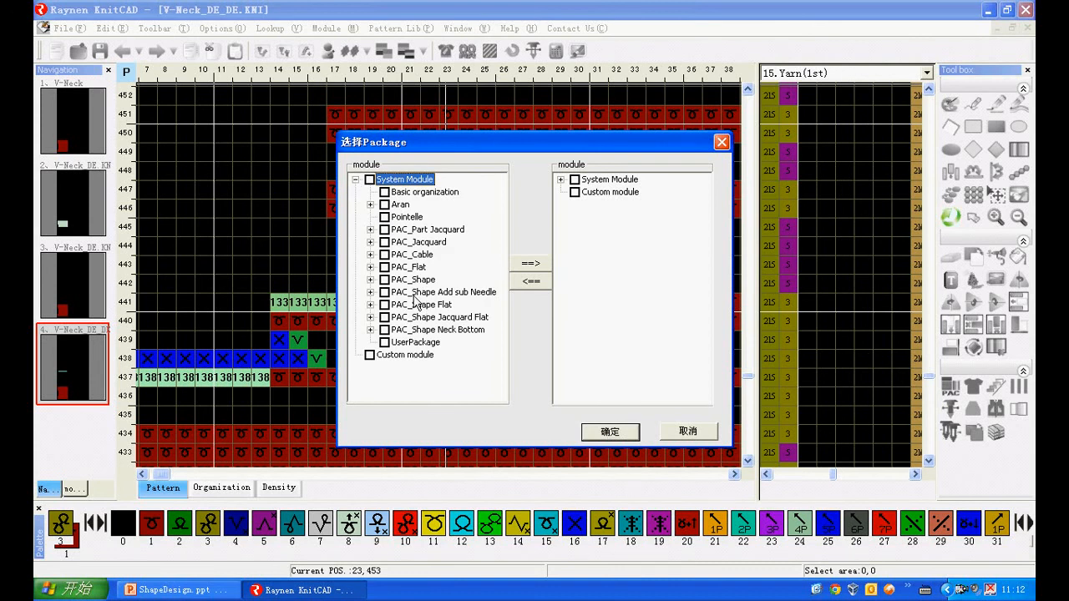
pyautogui.click(370, 292)
pyautogui.click(399, 342)
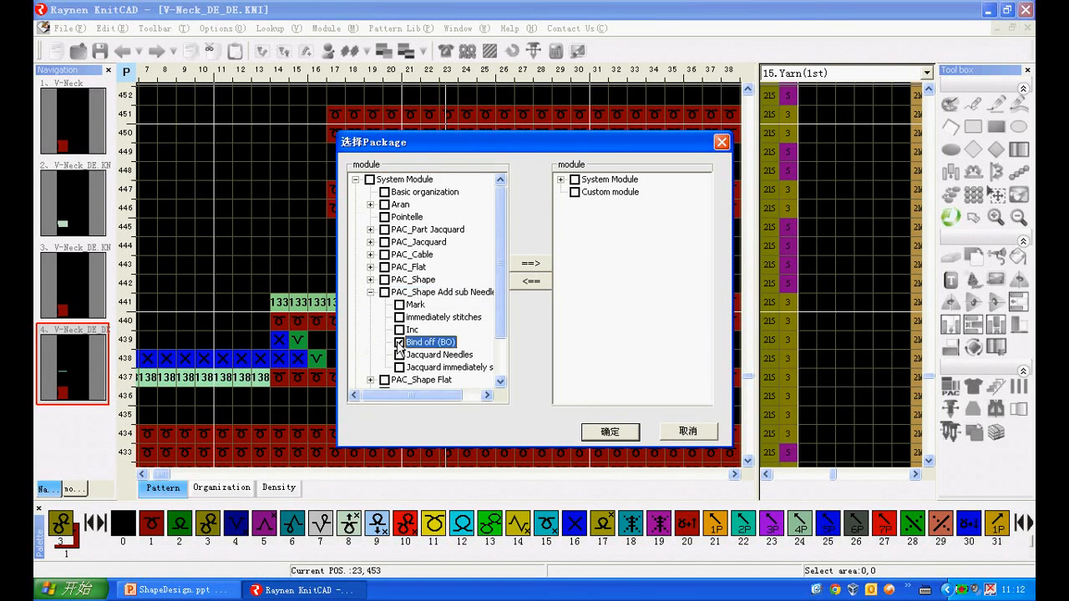
pyautogui.click(528, 263)
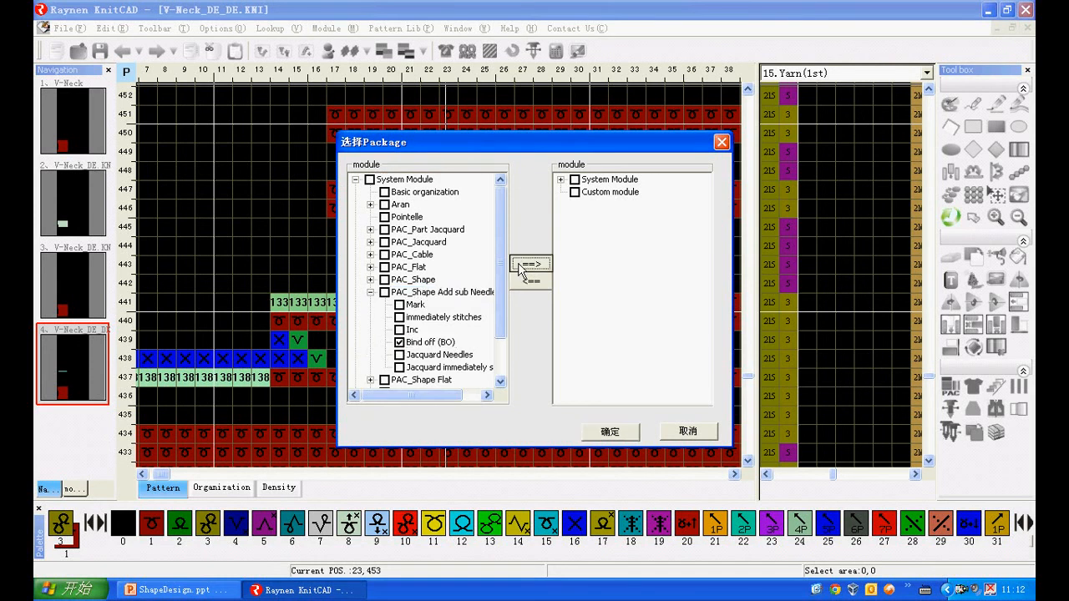
# - Add the Single needle (1) Odd package from PAC_Shape Flat to the selected modules and accept the package selection
pyautogui.click(370, 292)
pyautogui.click(370, 304)
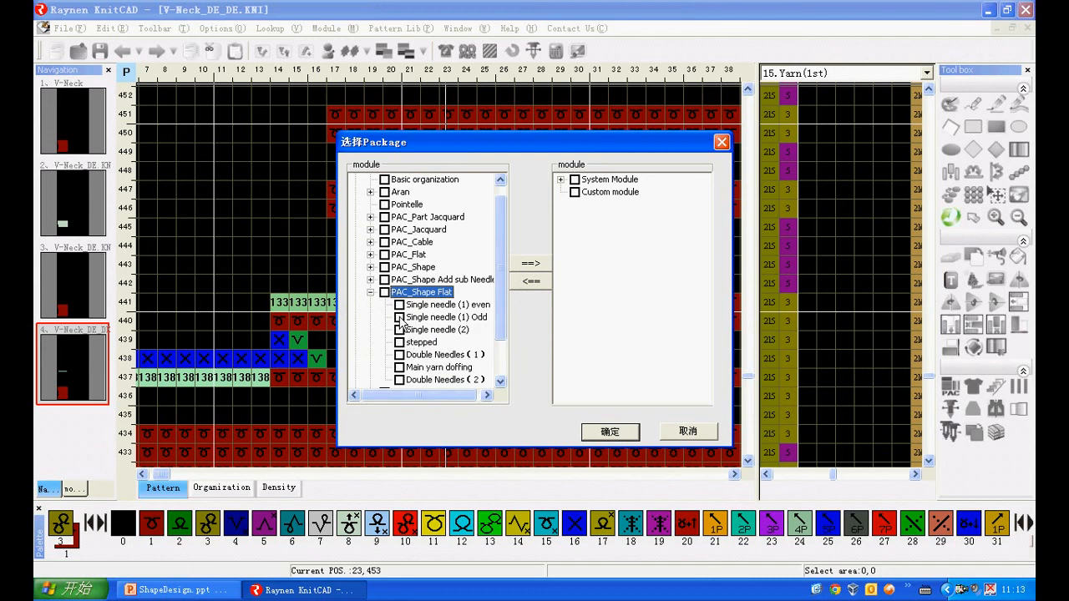
pyautogui.click(400, 318)
pyautogui.click(530, 263)
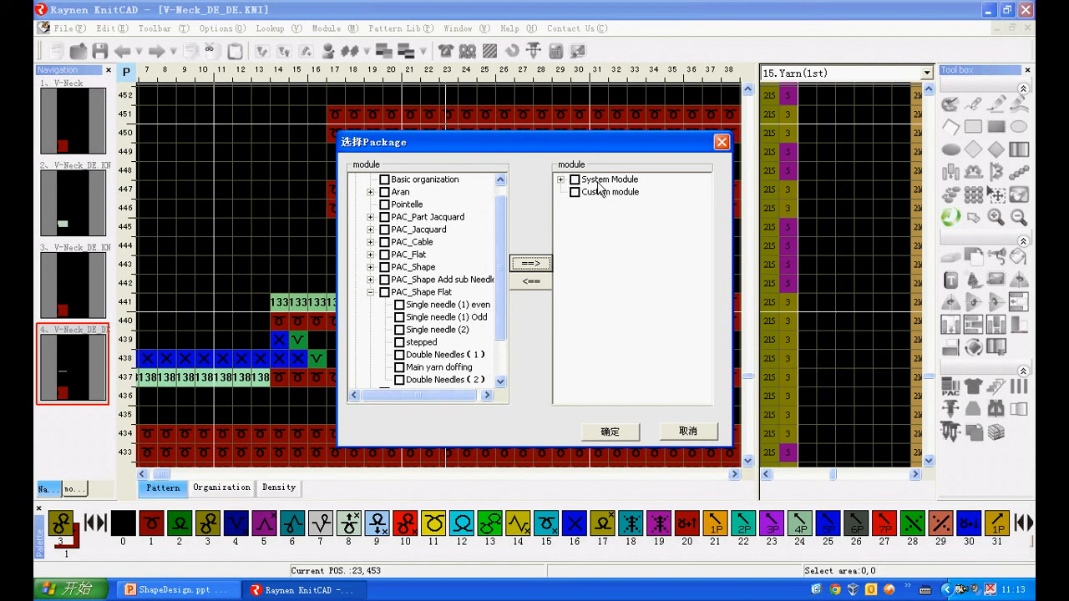
pyautogui.click(560, 181)
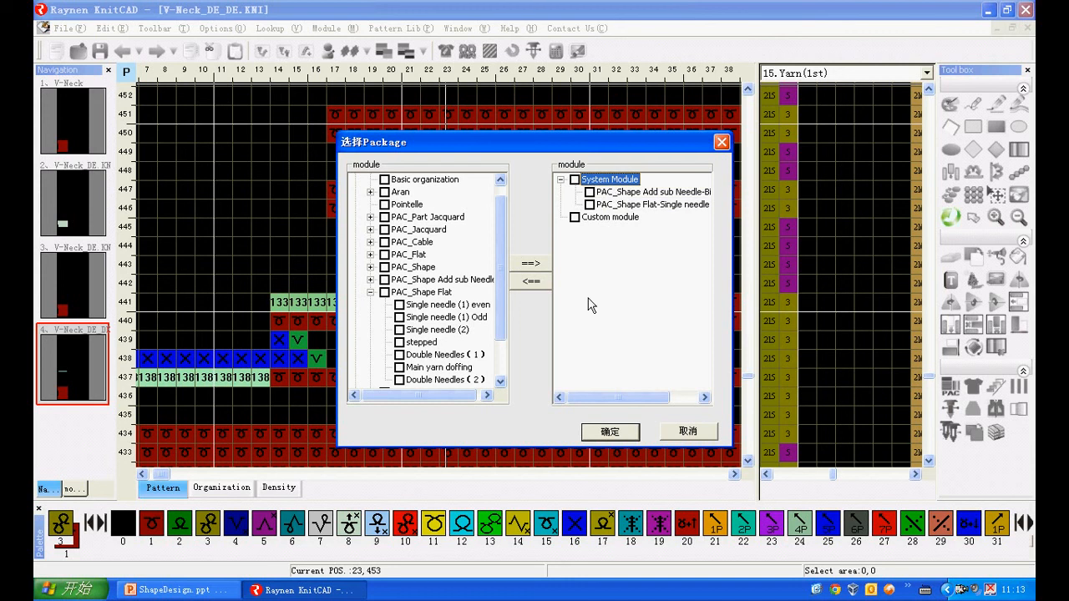
pyautogui.click(610, 431)
# - Compile the package-mode pattern as V-Neck_DE_DE with the existing options and open its decompiled result
pyautogui.click(501, 50)
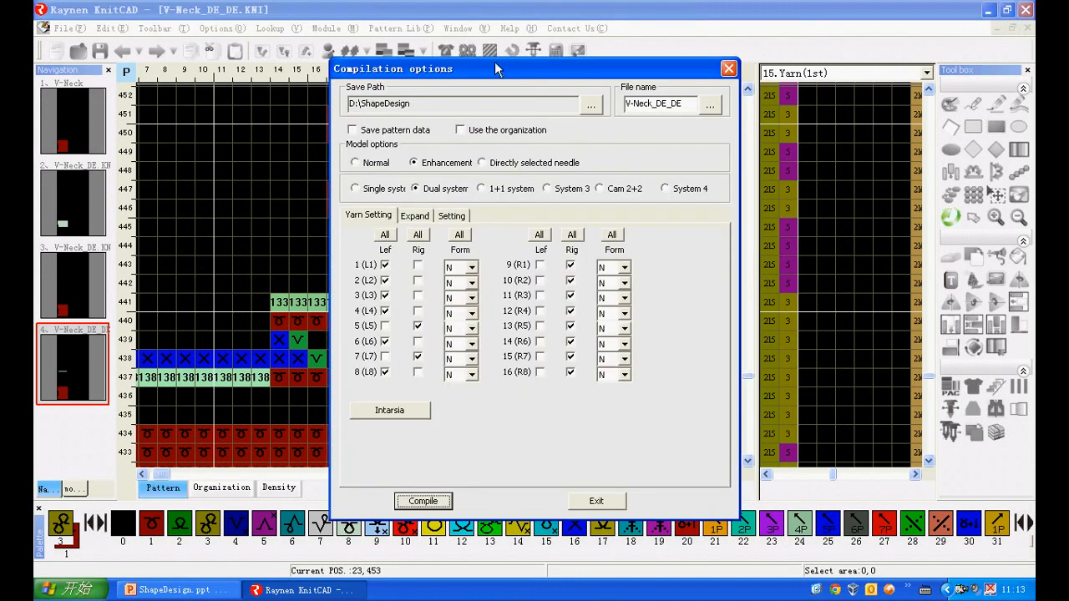
pyautogui.click(425, 501)
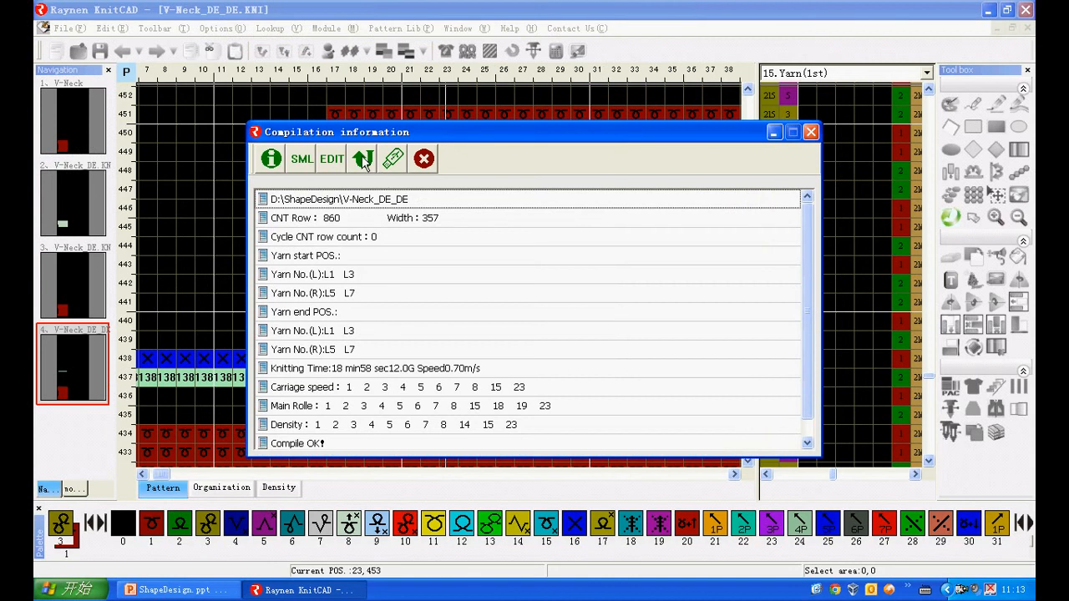
pyautogui.click(364, 161)
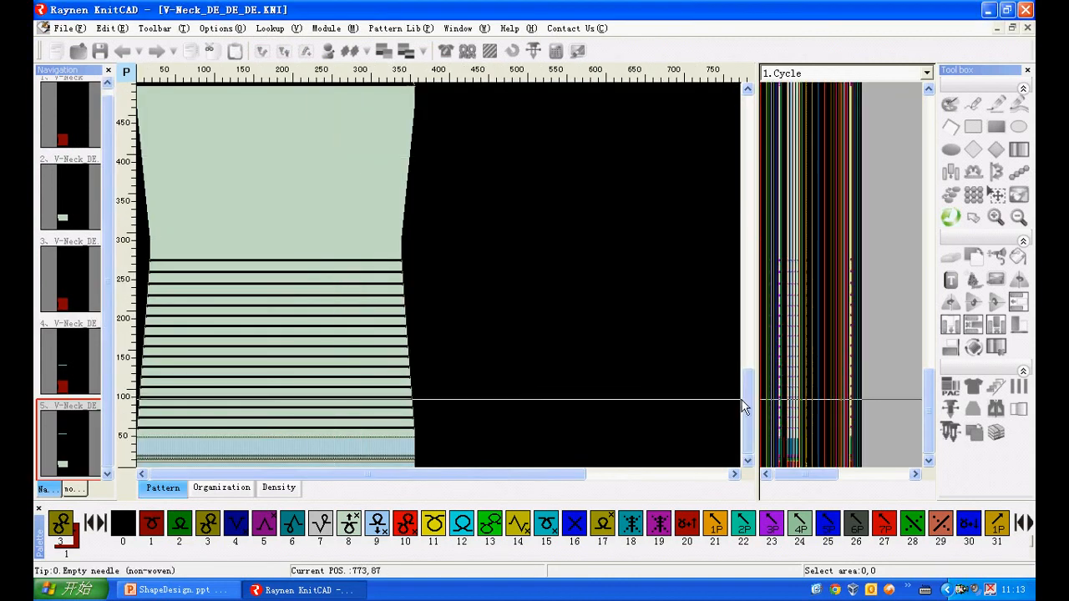
# - Examine the decompiled bind-off stitches at the right armhole just above the body
pyautogui.scroll(3, 741, 400)
pyautogui.moveTo(747, 373); pyautogui.dragTo(747, 354)
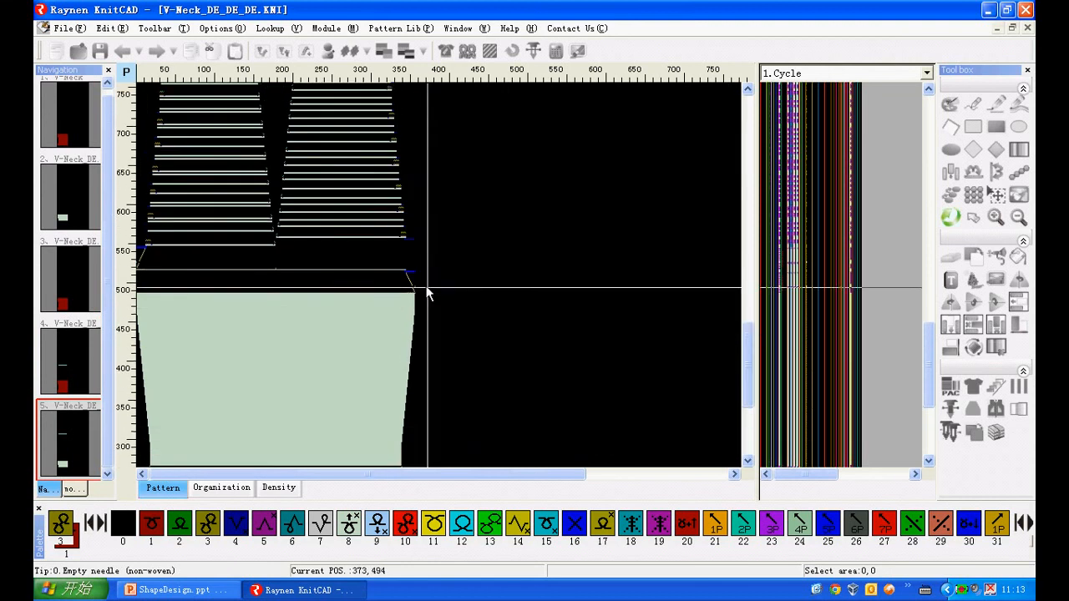
pyautogui.scroll(5, 426, 292)
pyautogui.scroll(2, 359, 267)
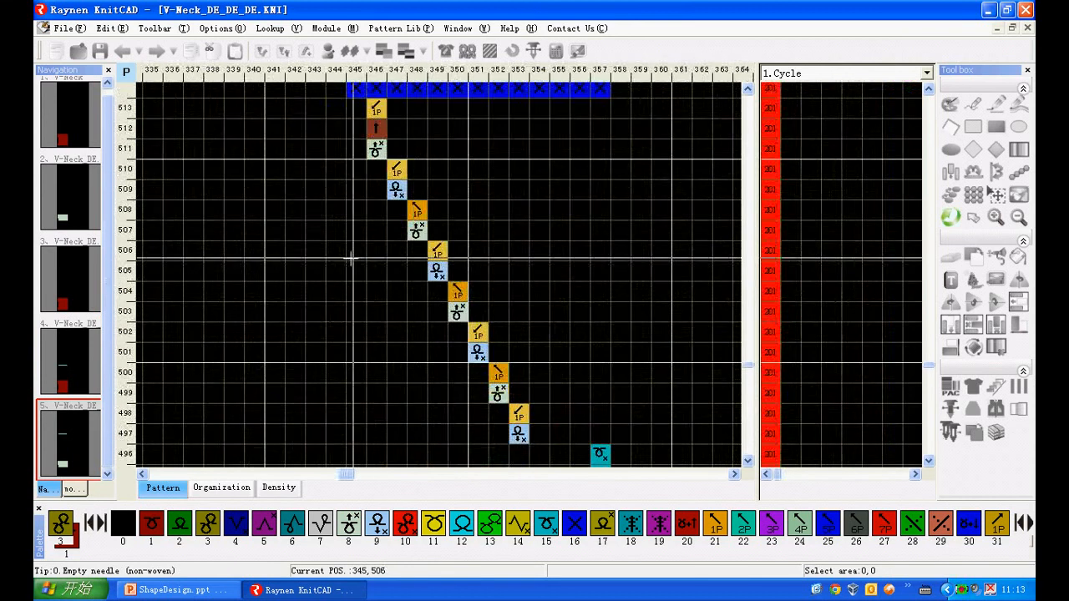
pyautogui.scroll(-3, 437, 294)
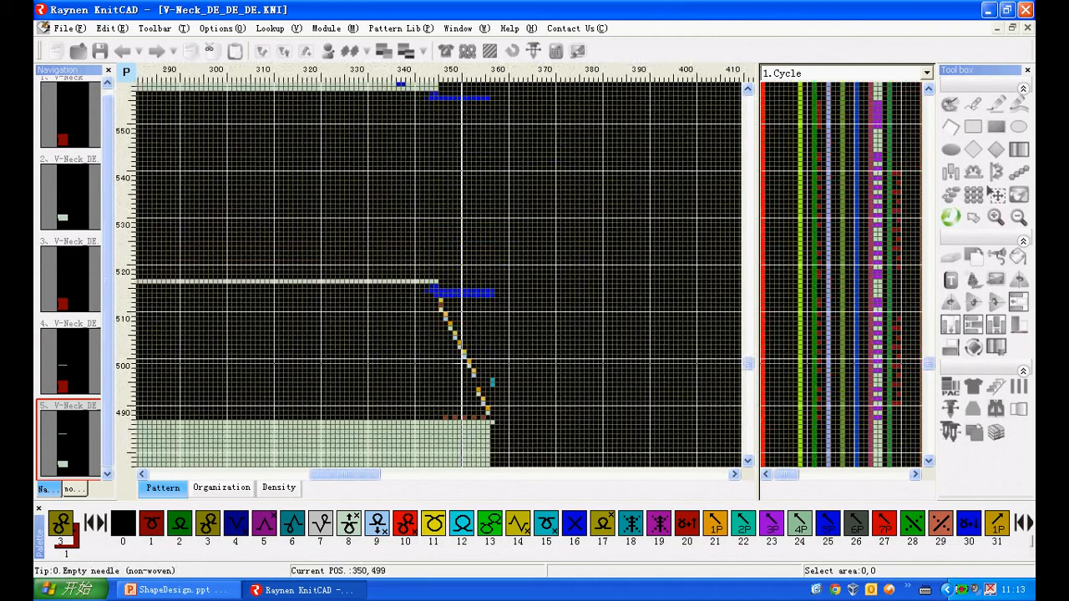
pyautogui.scroll(2, 420, 310)
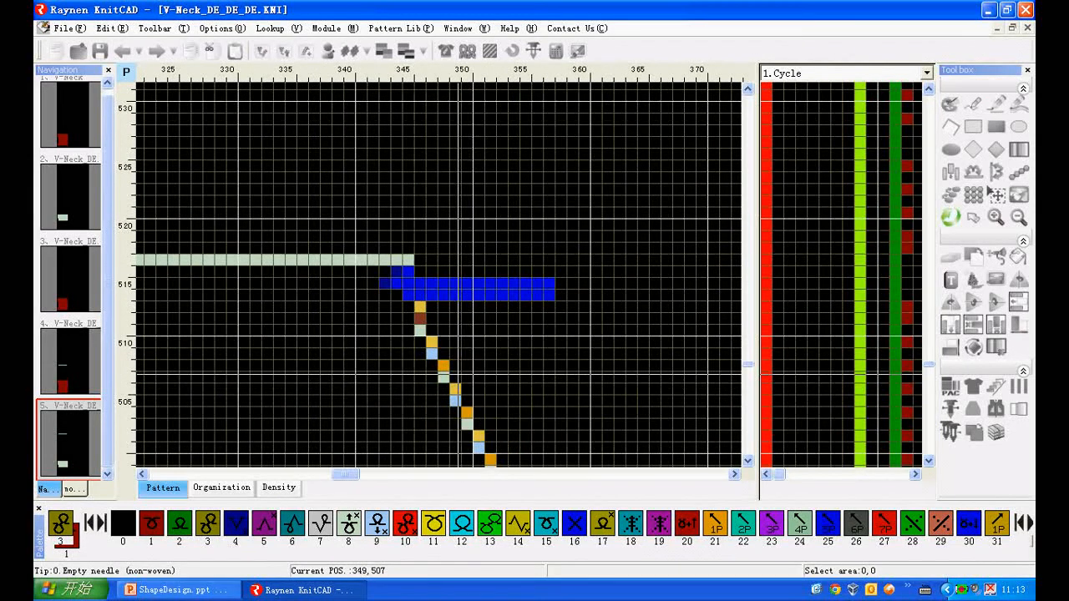
# - Examine the decompiled bind-off and narrowing stitches at the left armhole
pyautogui.scroll(-2, 502, 399)
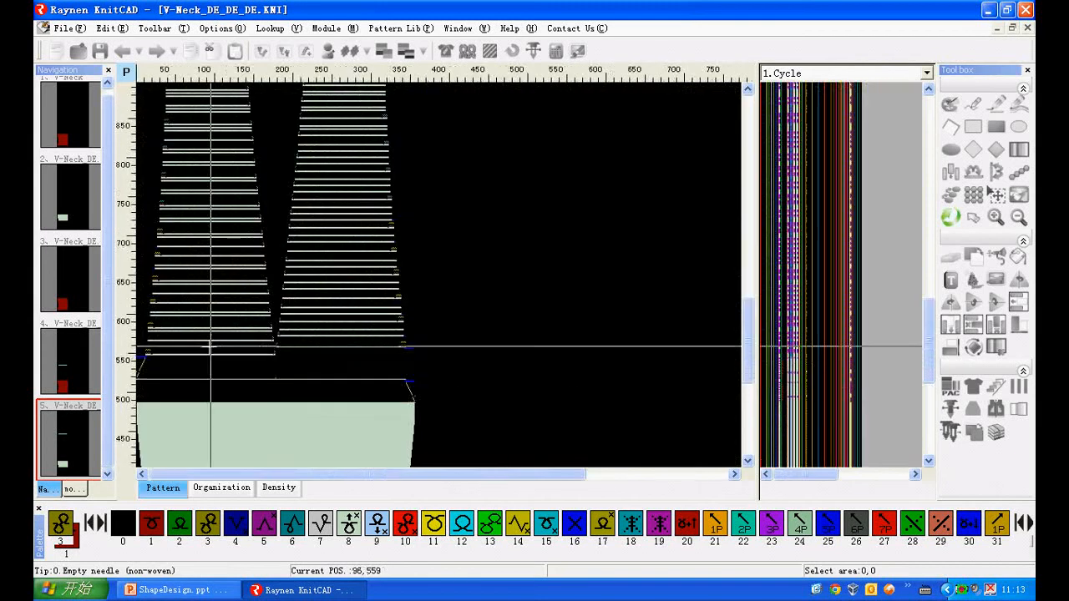
pyautogui.scroll(3, 208, 346)
pyautogui.scroll(-1, 259, 329)
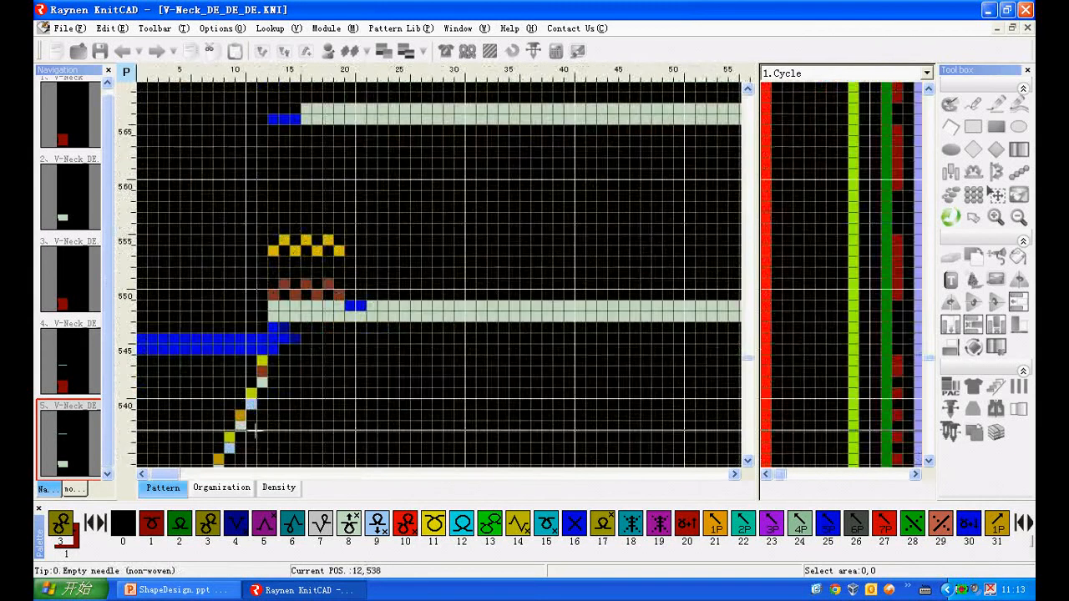
pyautogui.scroll(1, 254, 430)
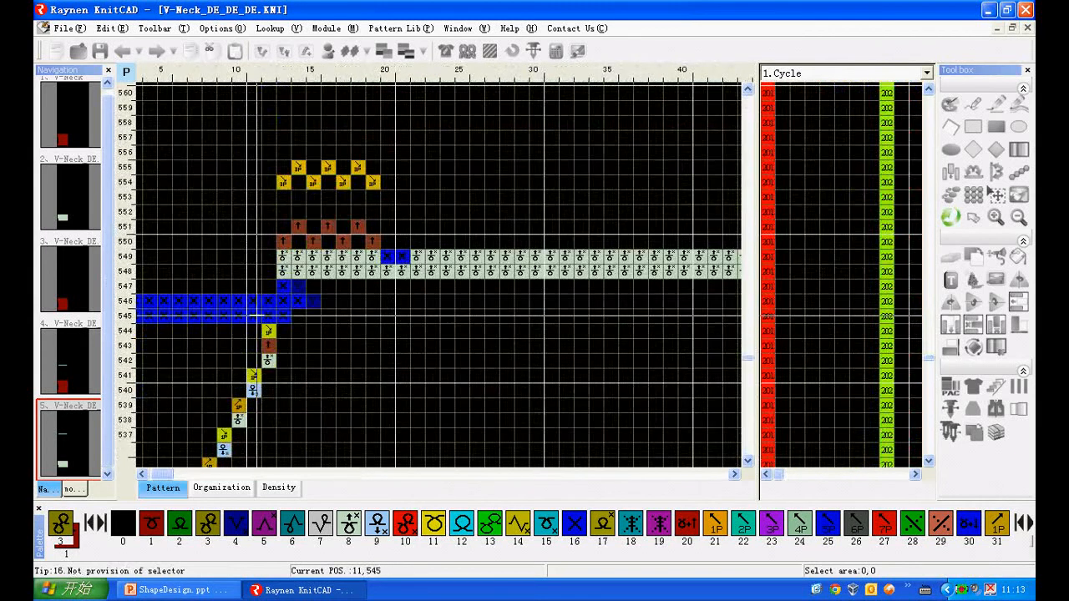
pyautogui.scroll(-2, 358, 239)
# - Turn off Package Mode in the shape's Other advanced settings
pyautogui.click(451, 51)
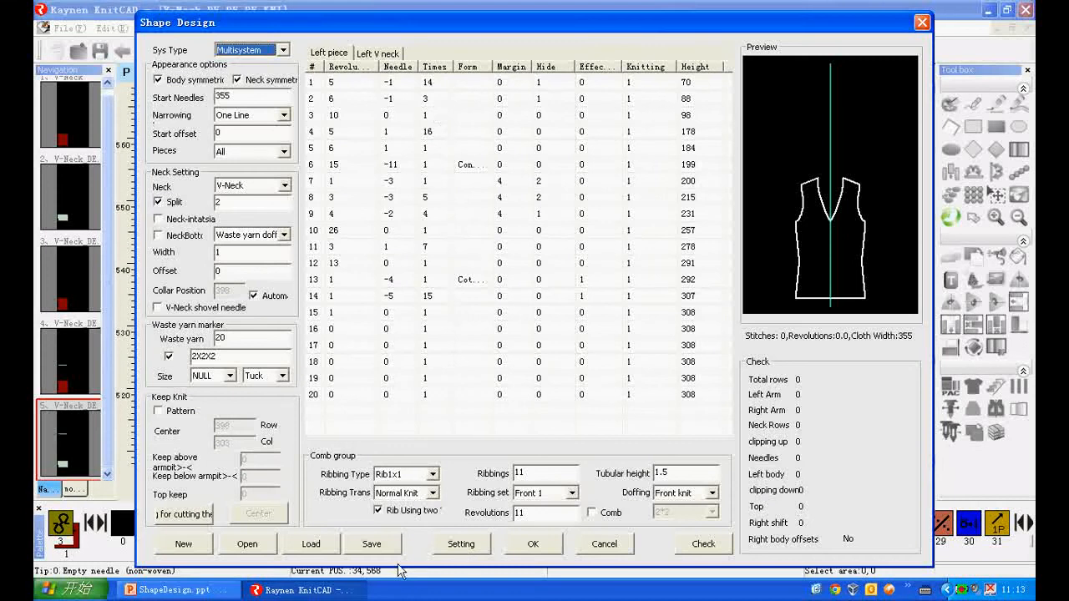
pyautogui.click(460, 544)
pyautogui.click(330, 188)
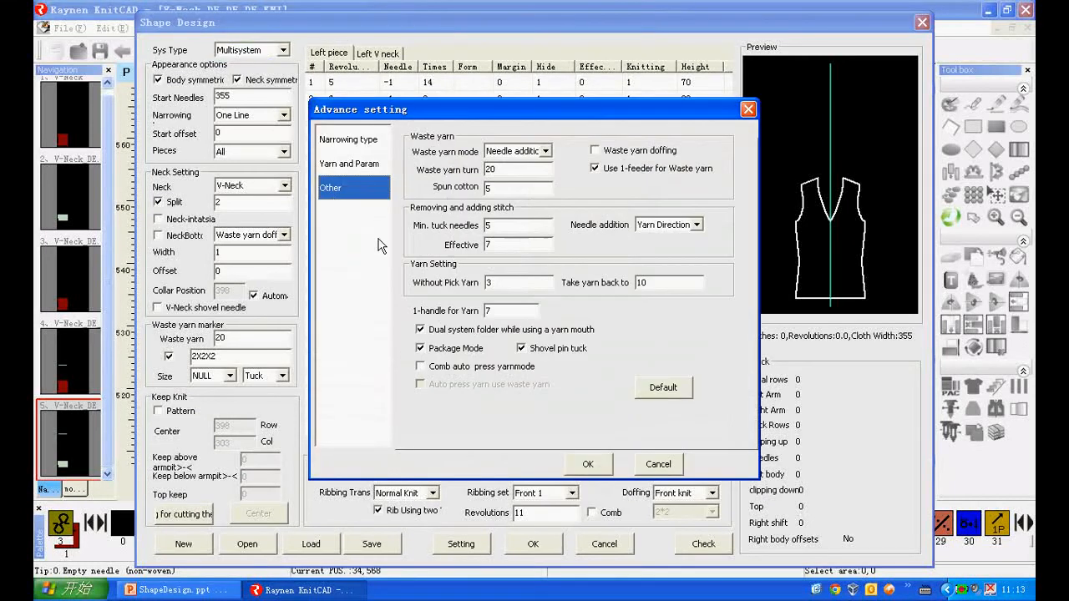
pyautogui.click(434, 351)
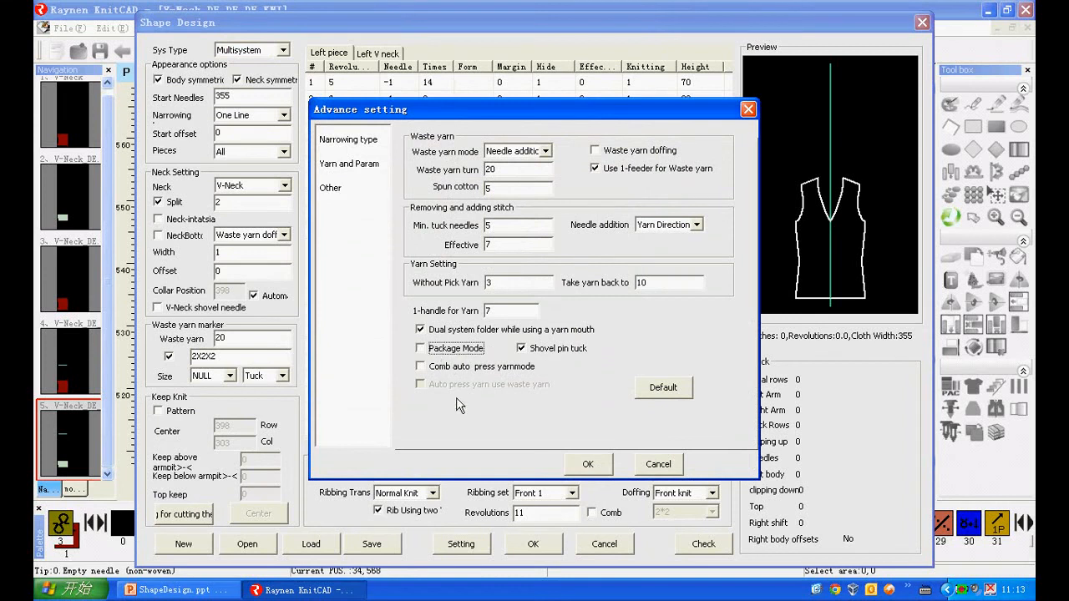